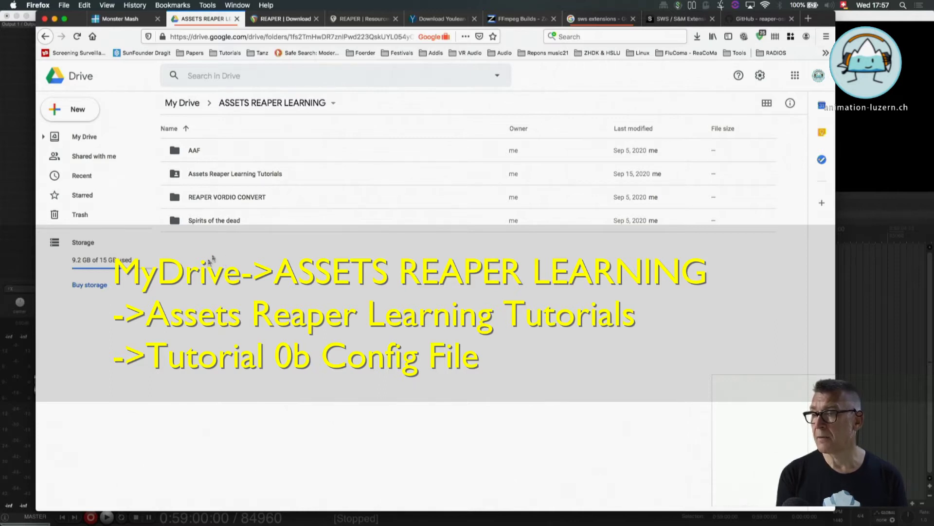
# Step: Open the Assets Reaper Learning Tutorials folder, then its Tutorial 0b Config File folder
pyautogui.doubleClick(202, 174)
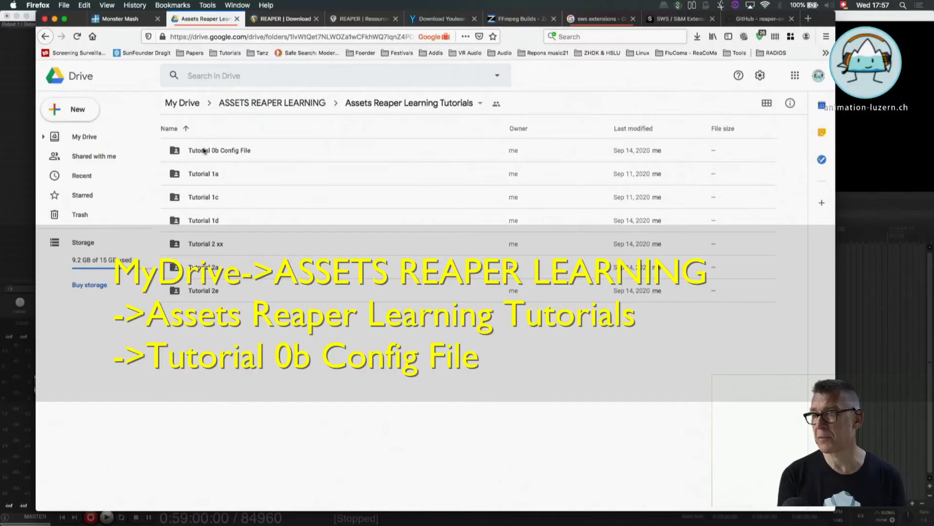
pyautogui.click(204, 151)
pyautogui.doubleClick(205, 150)
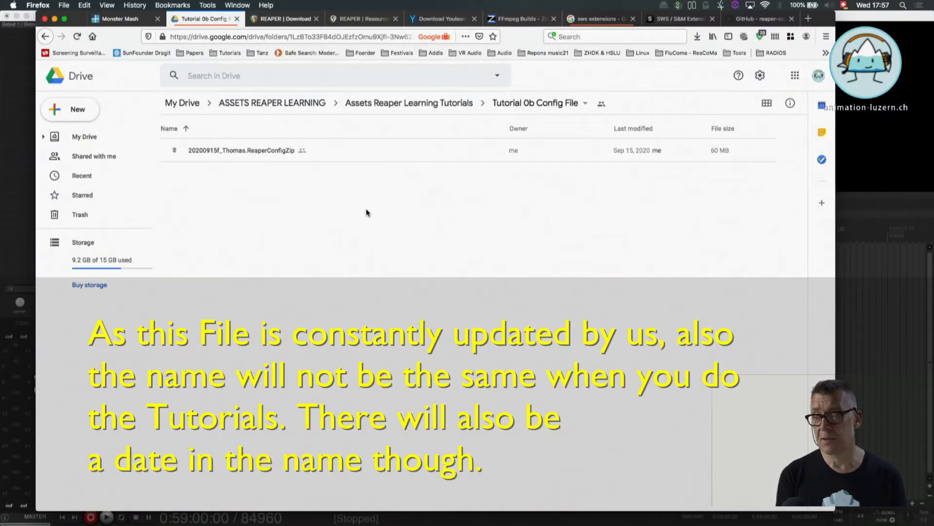
# Step: Start downloading the config zip, cancel at the virus-scan warning, and switch to REAPER
pyautogui.rightClick(251, 153)
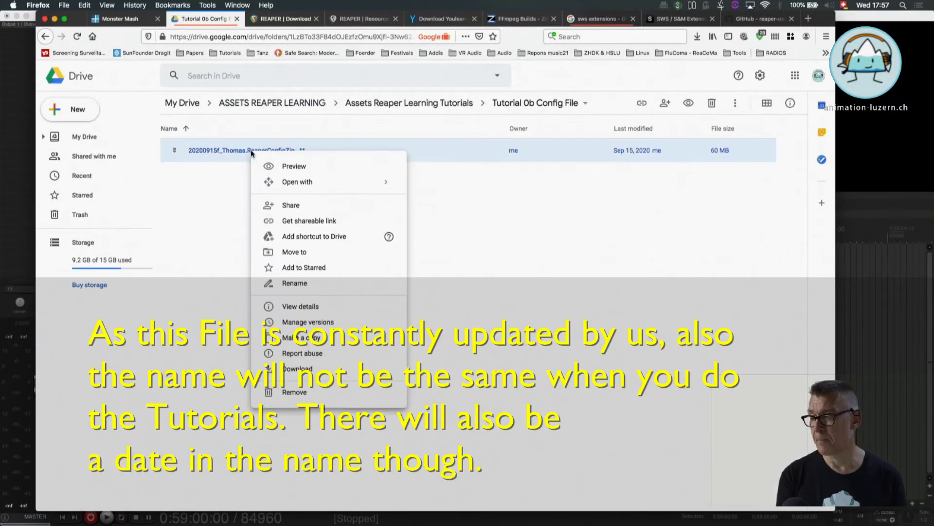
pyautogui.click(303, 367)
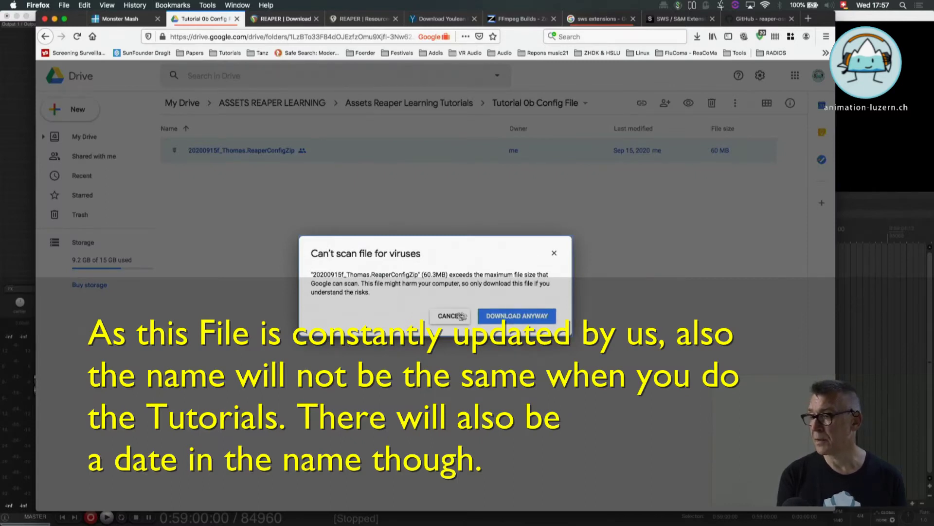
pyautogui.click(450, 316)
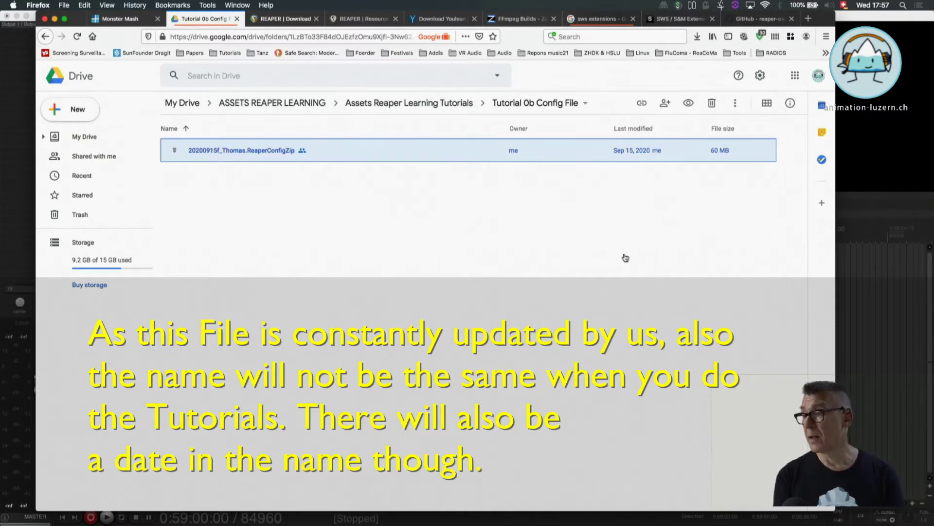
pyautogui.press('super+Tab')
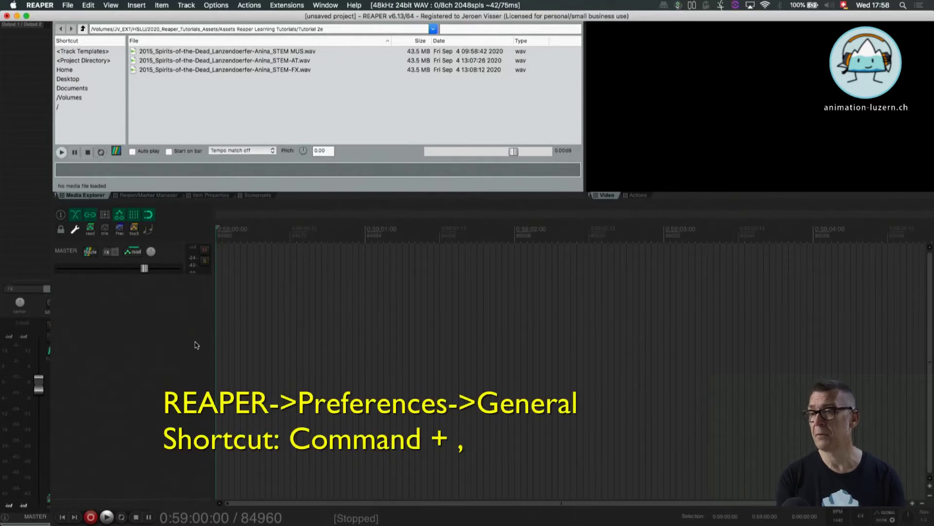
# Step: Open REAPER's Preferences from the REAPER menu
pyautogui.click(68, 5)
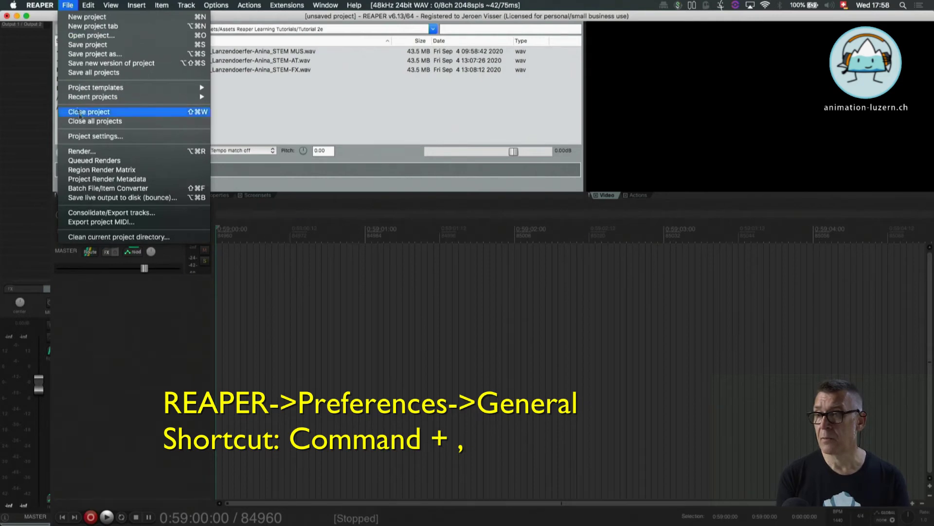
pyautogui.moveTo(39, 5)
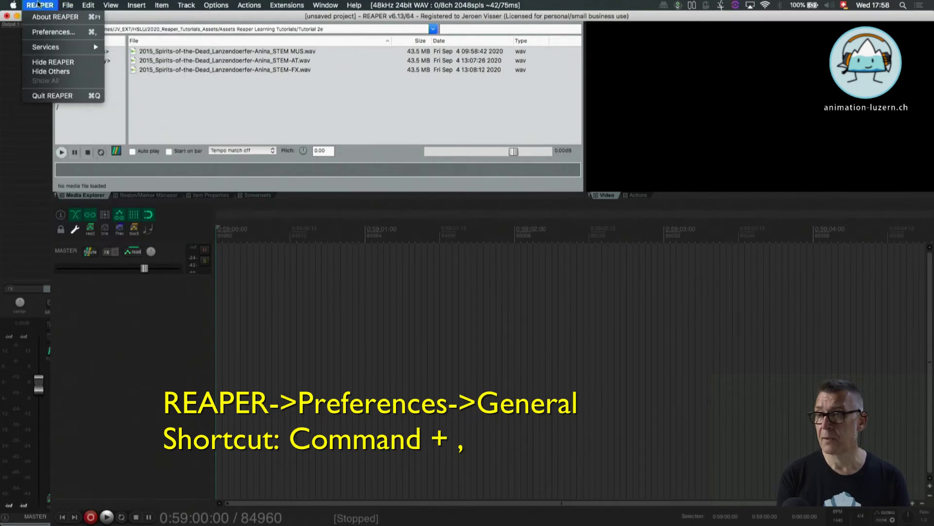
pyautogui.click(41, 33)
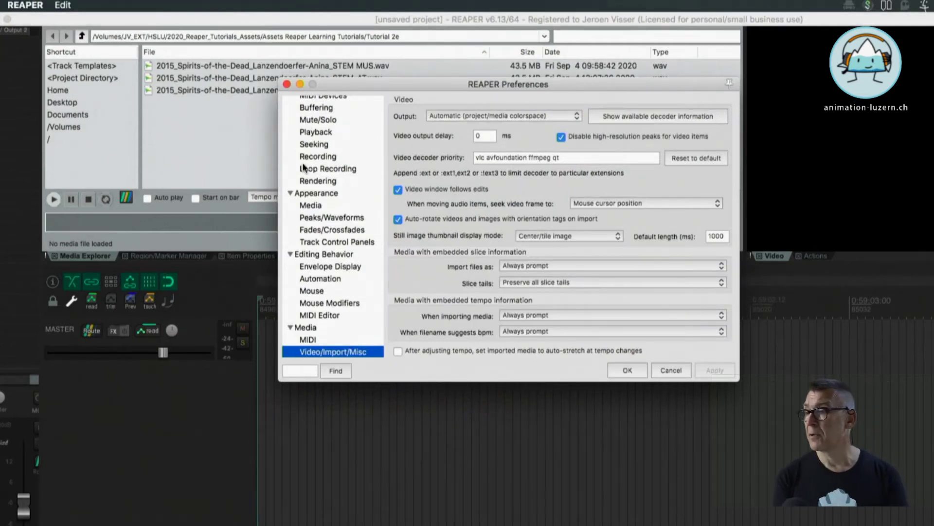
# Step: Scroll the Preferences category list to the top and show the General page
pyautogui.scroll(5, 303, 168)
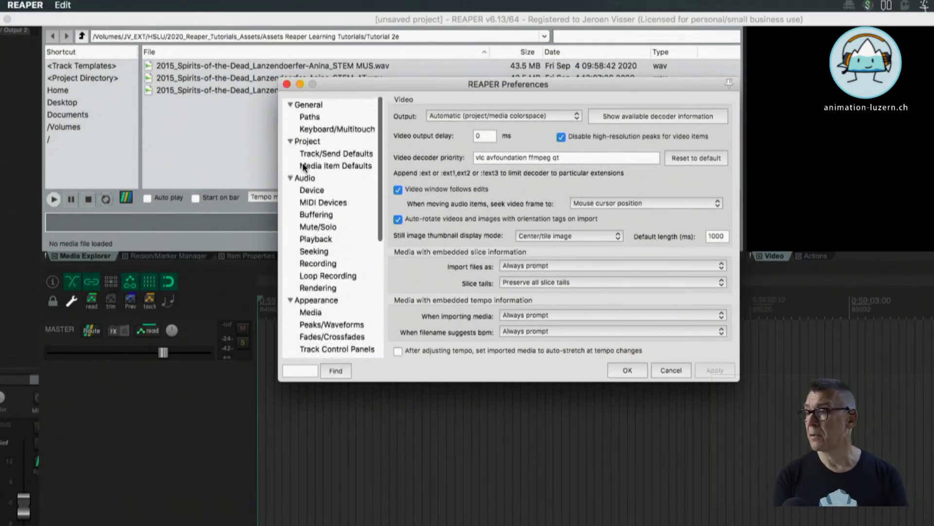
pyautogui.click(303, 103)
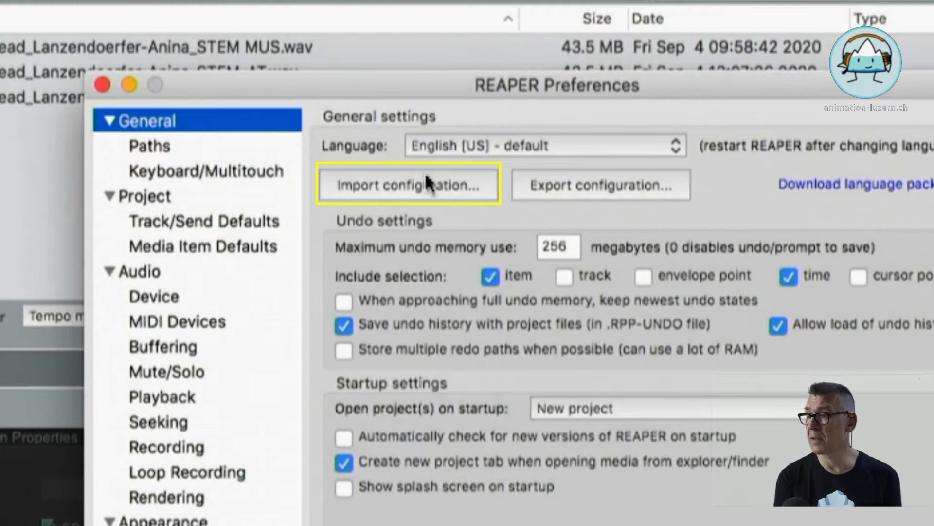
# Step: Choose Import configuration and select the ReaperConfigZip file from Downloads
pyautogui.click(392, 180)
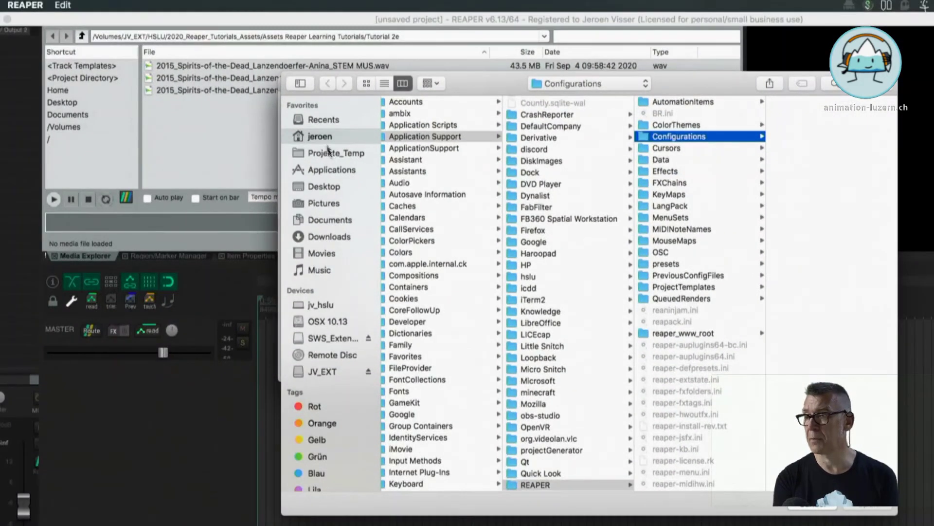
pyautogui.click(319, 186)
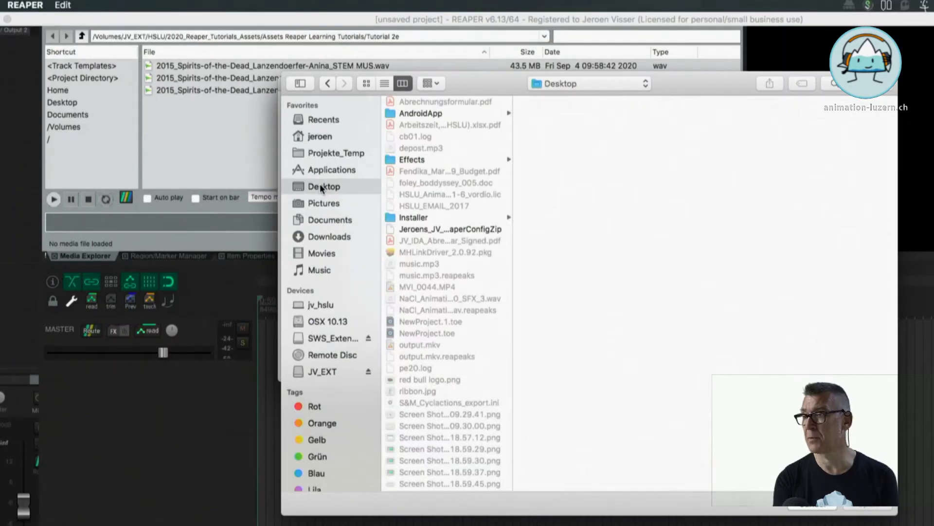
pyautogui.scroll(-5, 409, 286)
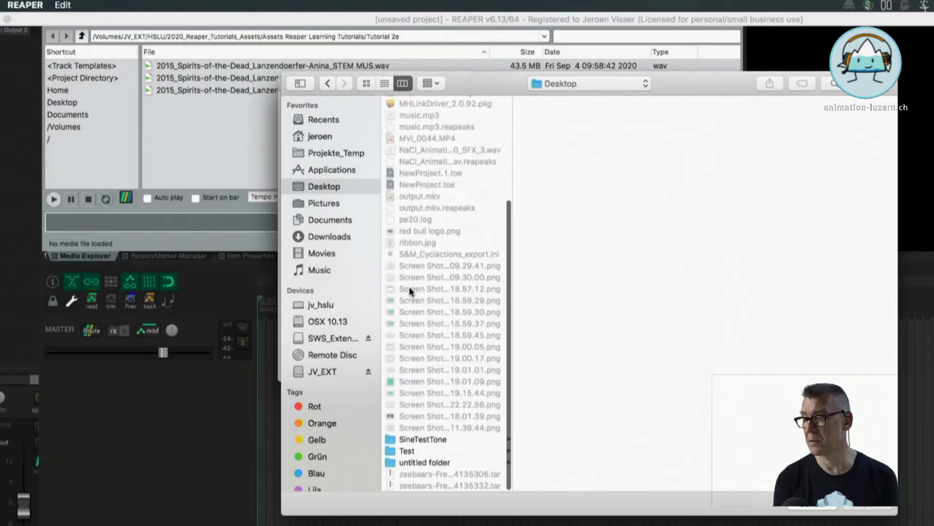
pyautogui.scroll(3, 440, 198)
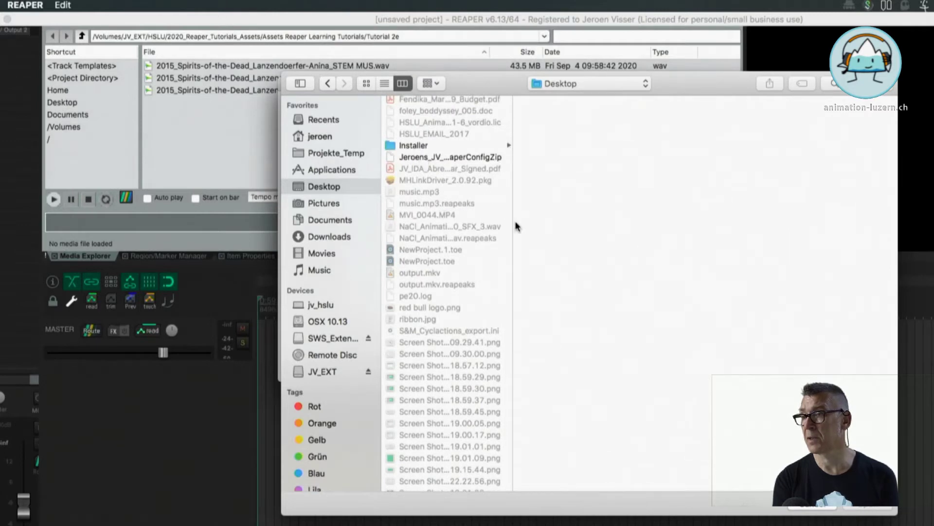
pyautogui.click(325, 235)
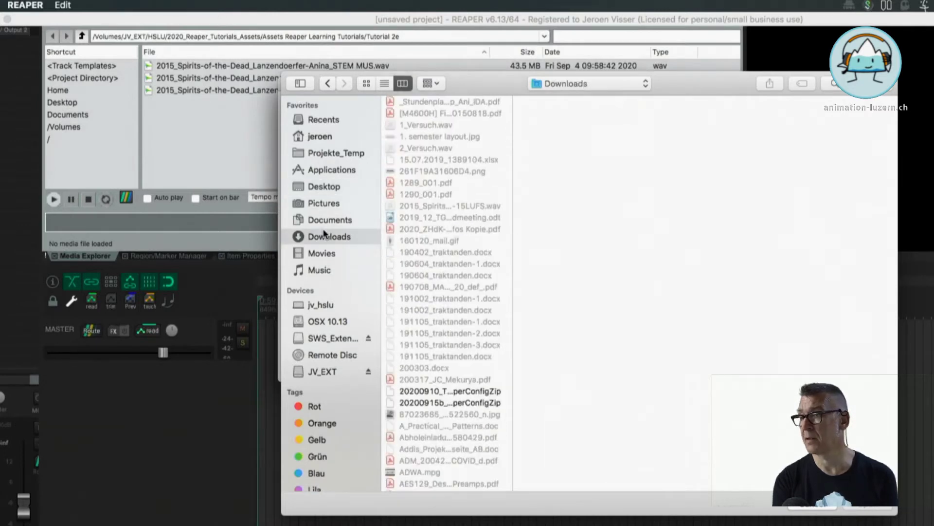
pyautogui.doubleClick(511, 413)
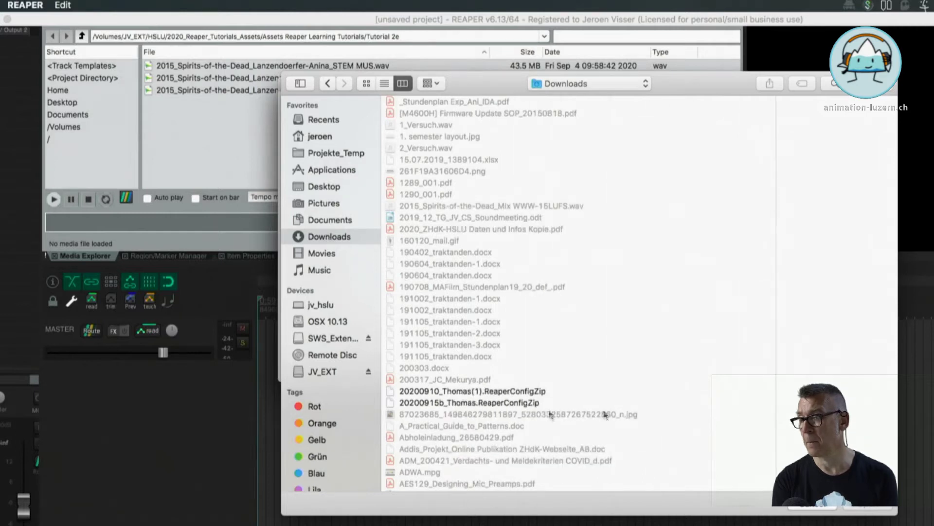
pyautogui.doubleClick(492, 392)
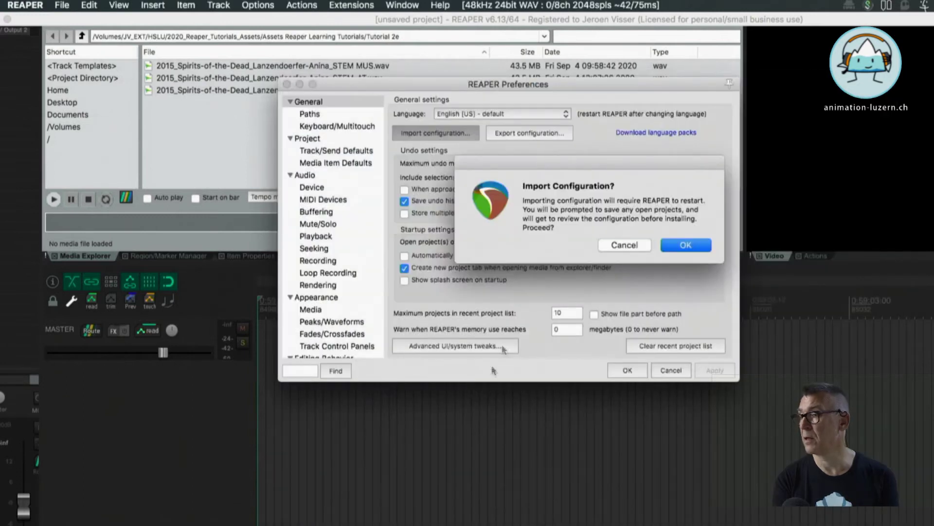
# Step: Cancel the configuration import, close Preferences without changes, and open the File menu
pyautogui.click(616, 244)
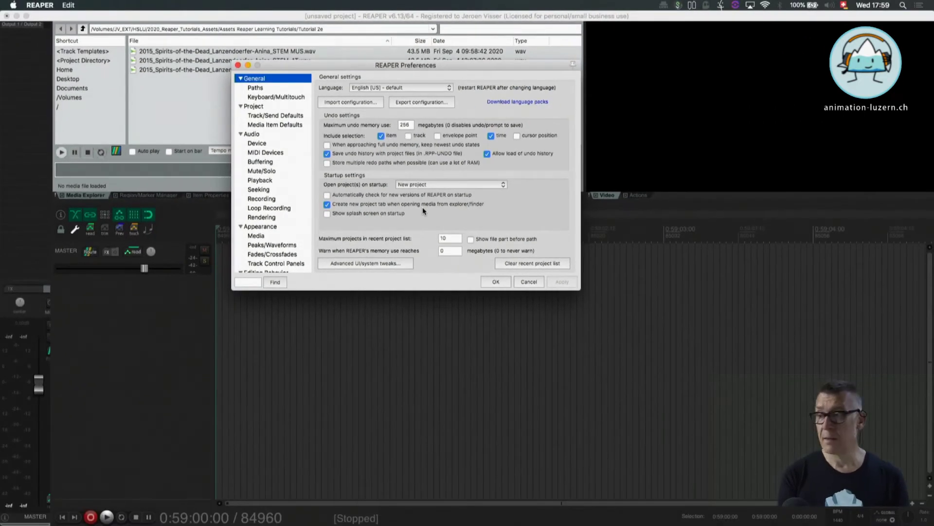
pyautogui.click(532, 283)
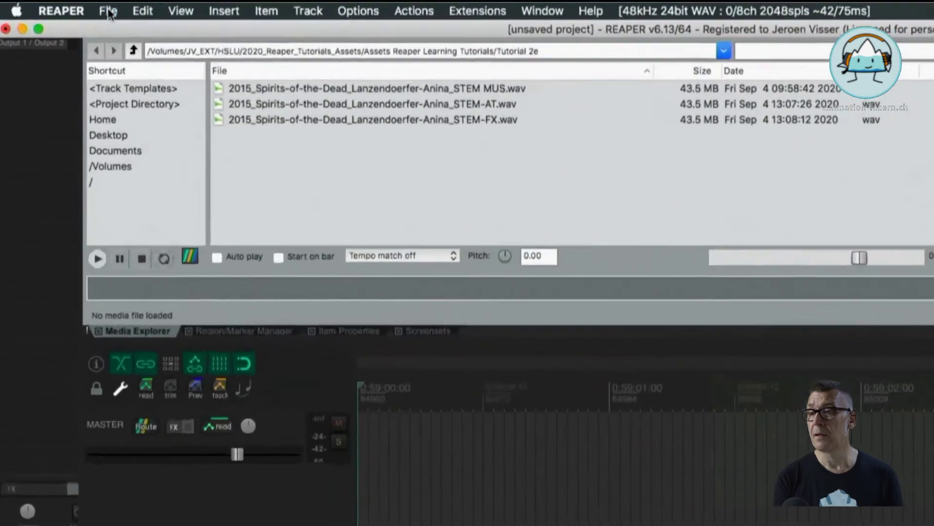
pyautogui.click(68, 5)
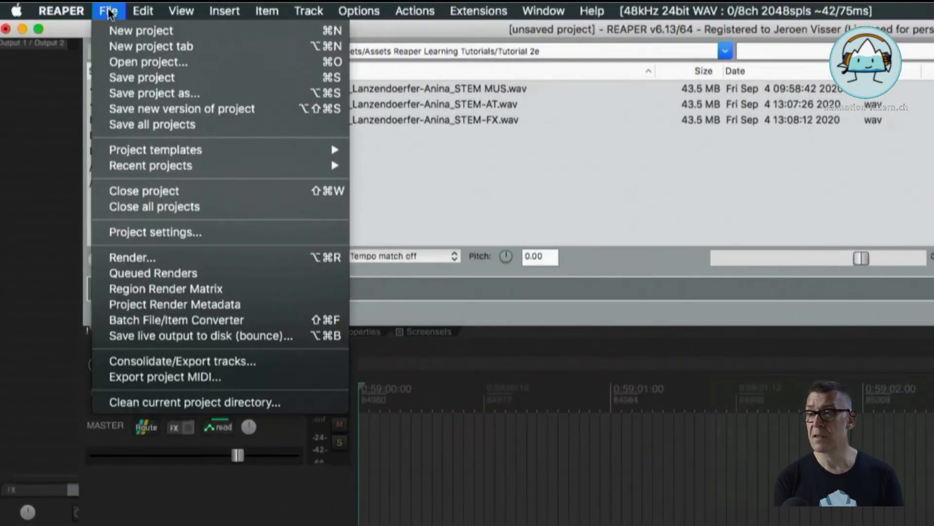
# Step: Open Project Settings, keep the video frame rate at 24, and view the main settings page
pyautogui.click(133, 234)
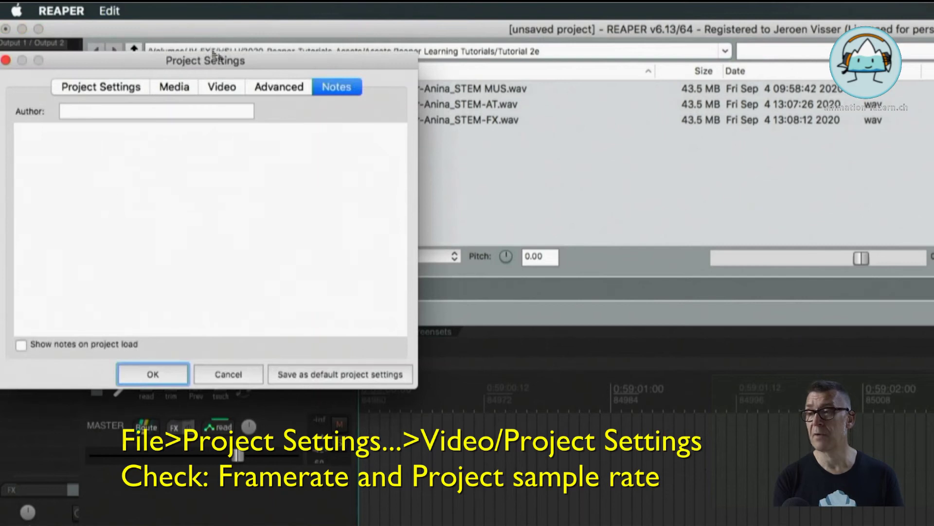
pyautogui.click(218, 90)
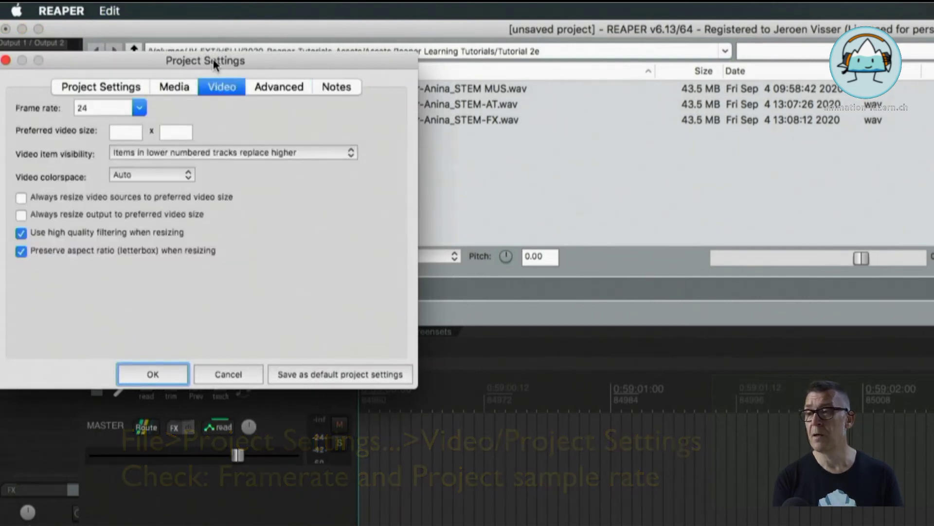
pyautogui.moveTo(213, 60); pyautogui.dragTo(289, 69)
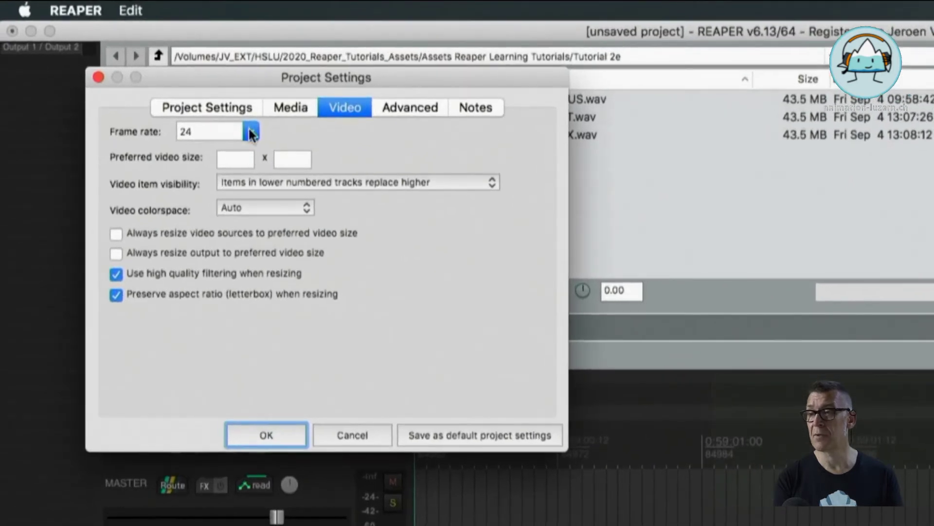
pyautogui.click(215, 117)
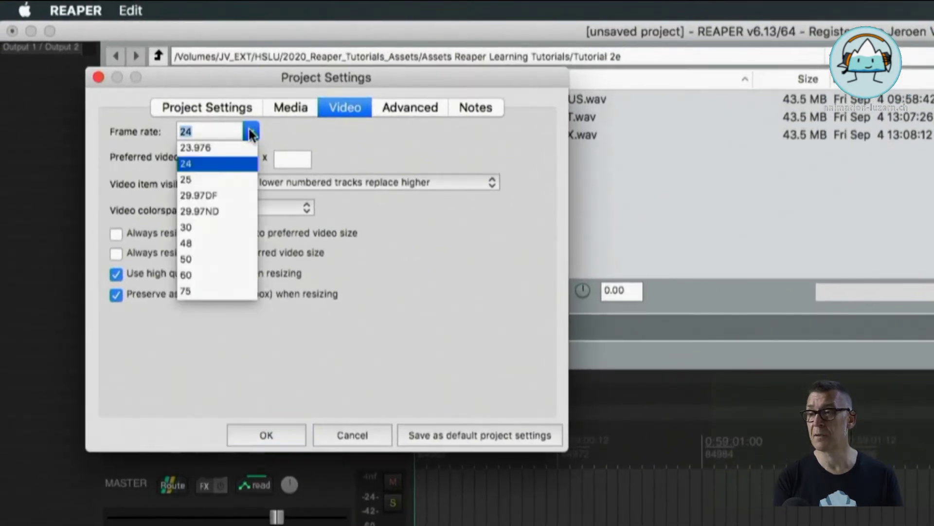
pyautogui.click(302, 131)
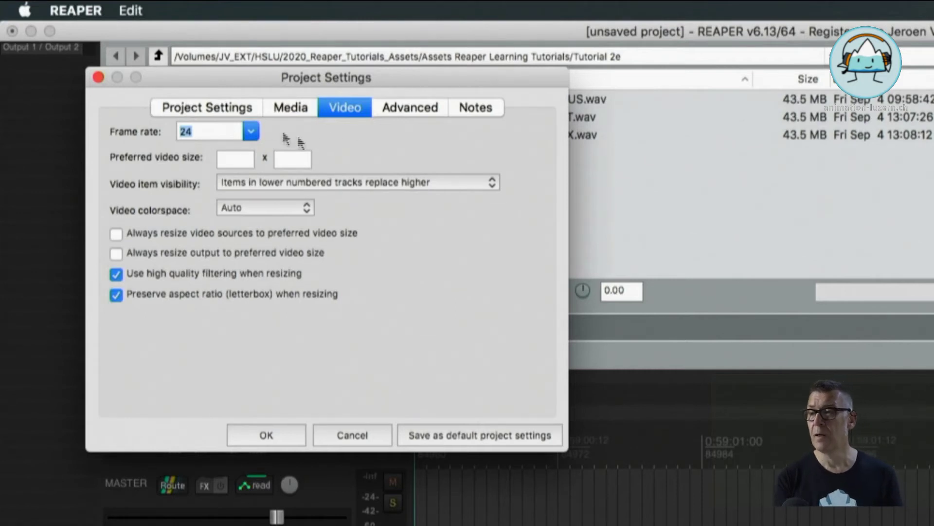
pyautogui.click(202, 108)
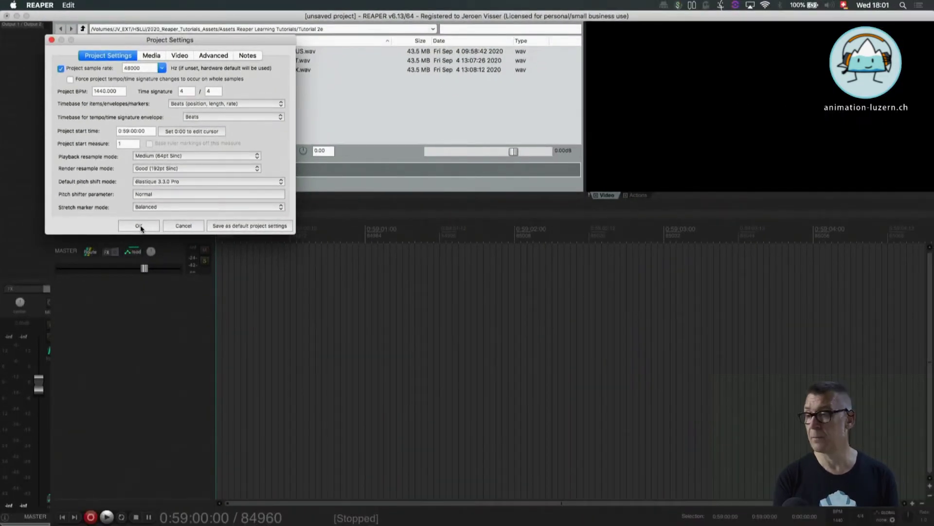
# Step: Apply the project settings with OK and close the dialog
pyautogui.click(140, 226)
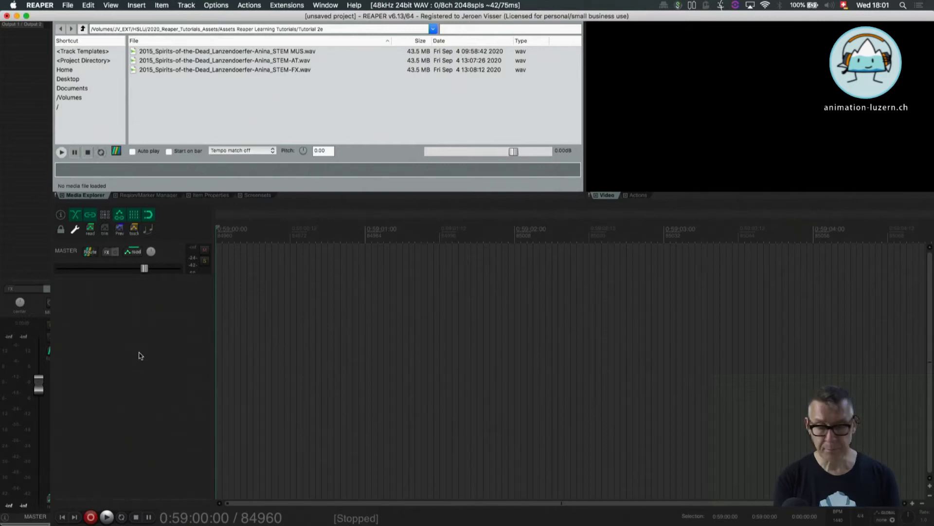
# Step: Open Preferences and review the Paths, Keyboard/Multitouch and Project pages, noting the 5-minute autosave
pyautogui.press('super+comma')
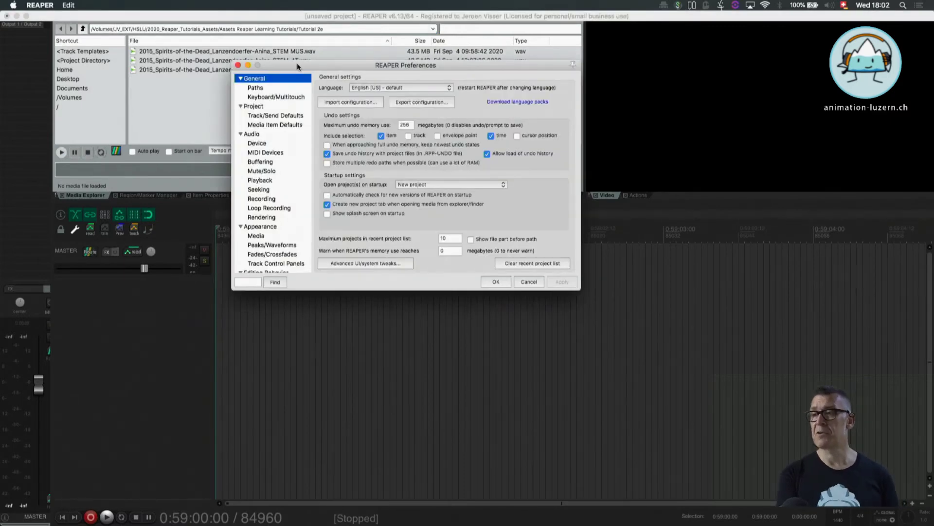
pyautogui.moveTo(298, 66); pyautogui.dragTo(146, 28)
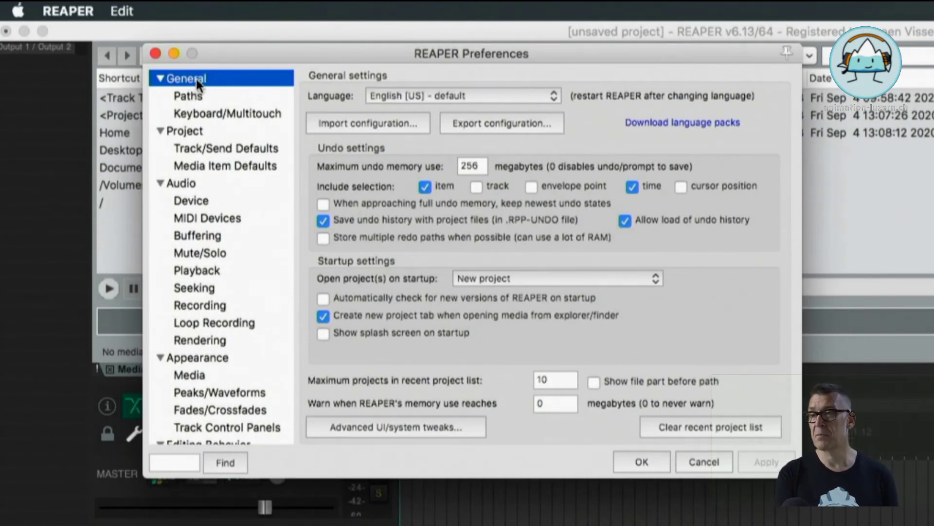
pyautogui.click(200, 97)
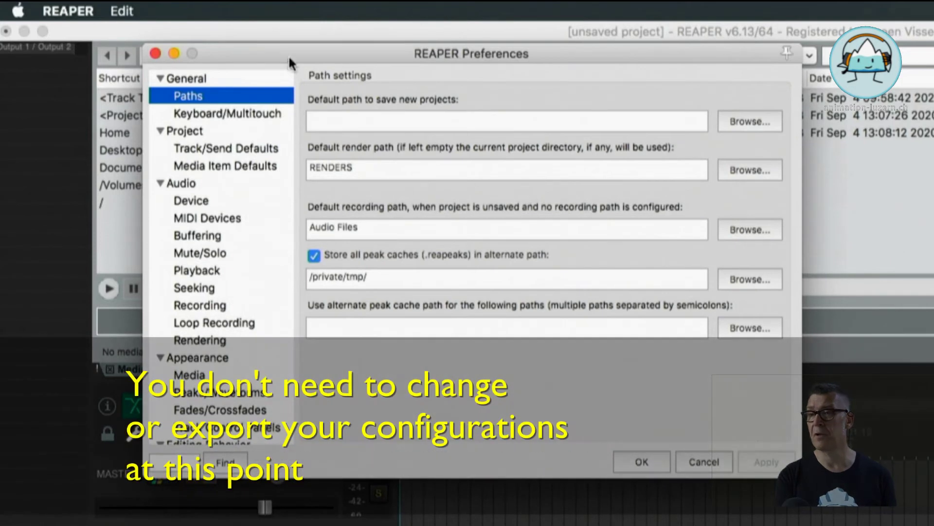
pyautogui.click(202, 114)
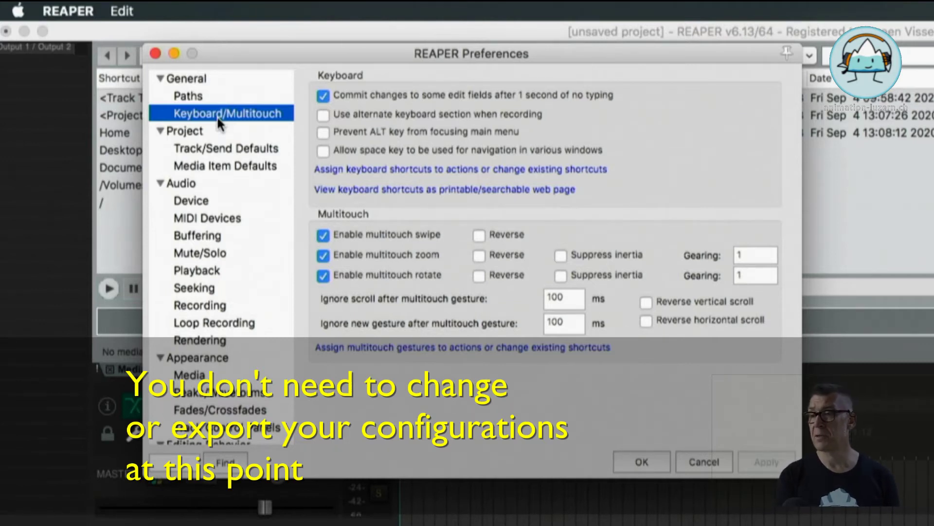
pyautogui.click(183, 131)
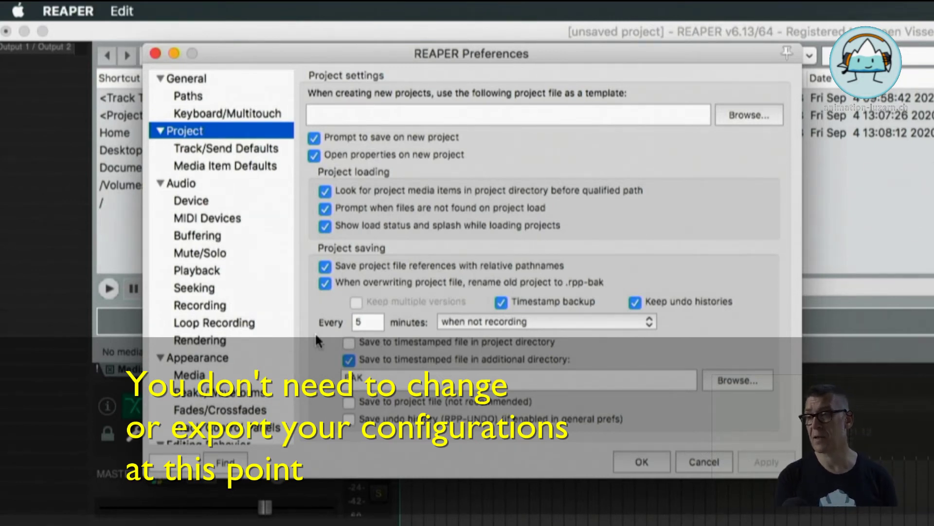
pyautogui.click(372, 322)
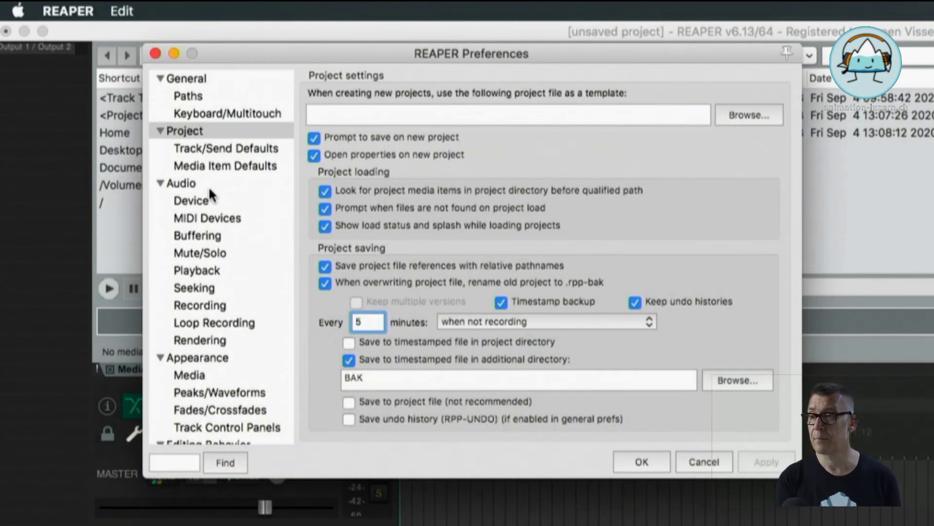
# Step: Look through the Audio and Appearance pages, then return to General
pyautogui.click(181, 184)
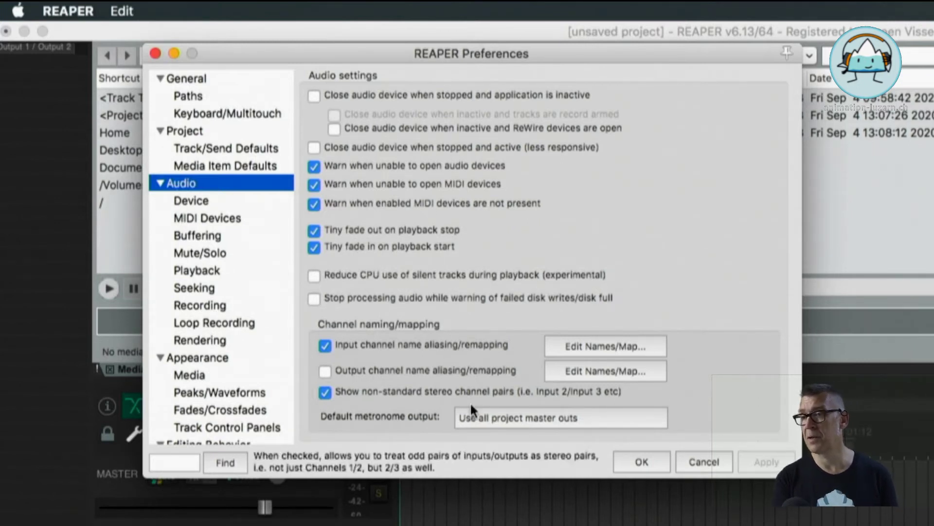
pyautogui.moveTo(464, 167)
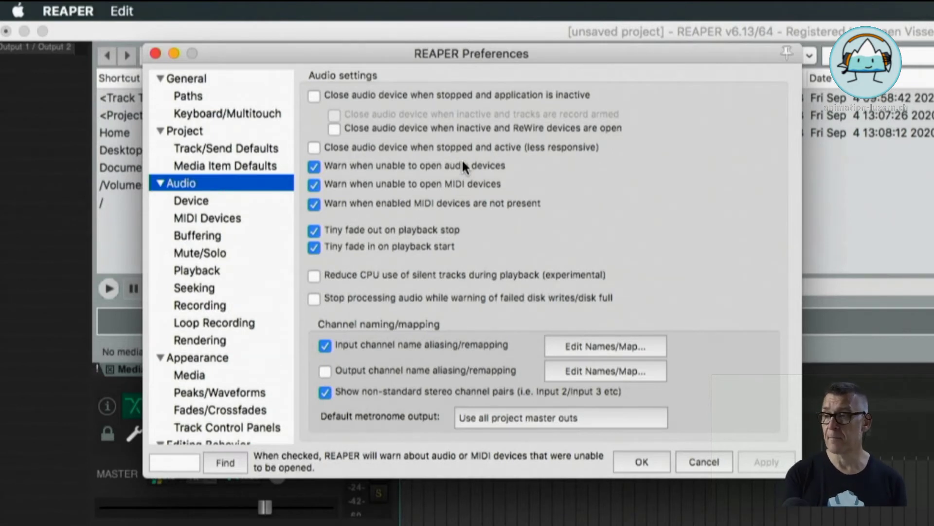
pyautogui.click(179, 359)
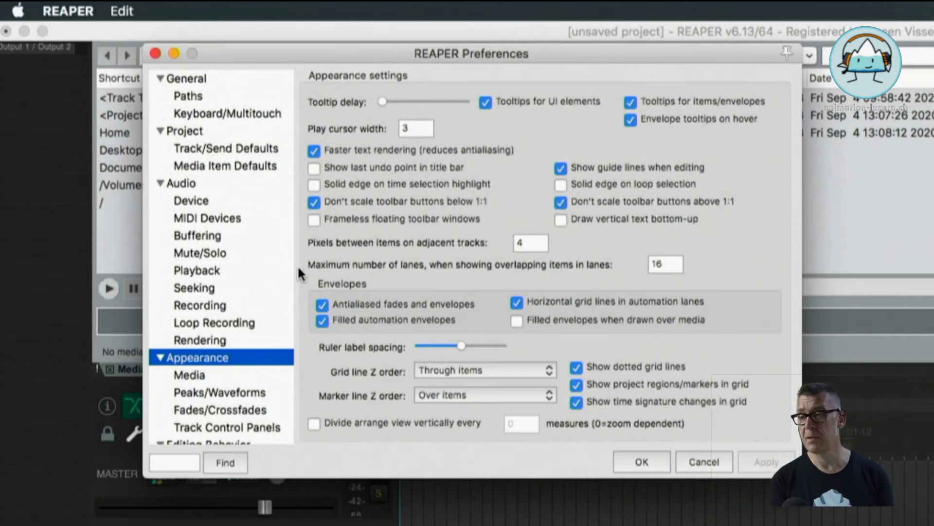
pyautogui.scroll(-10, 243, 334)
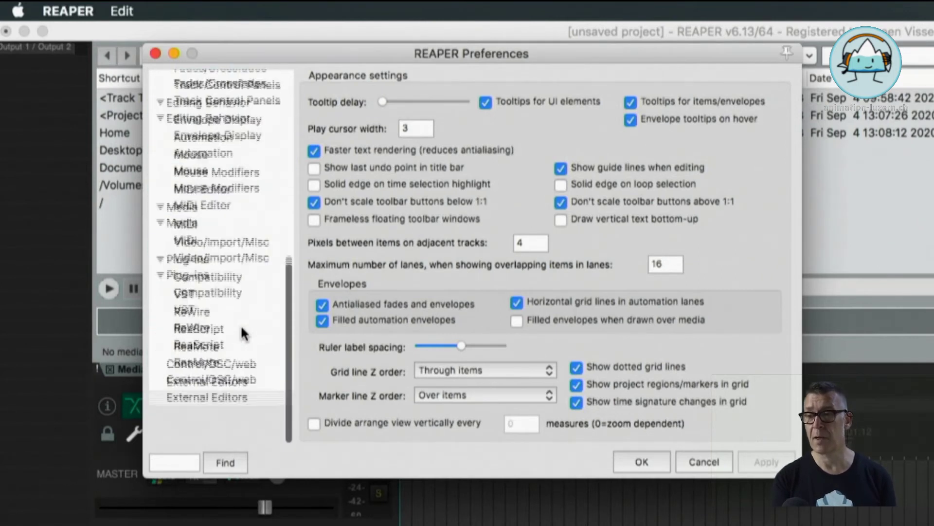
pyautogui.scroll(10, 244, 334)
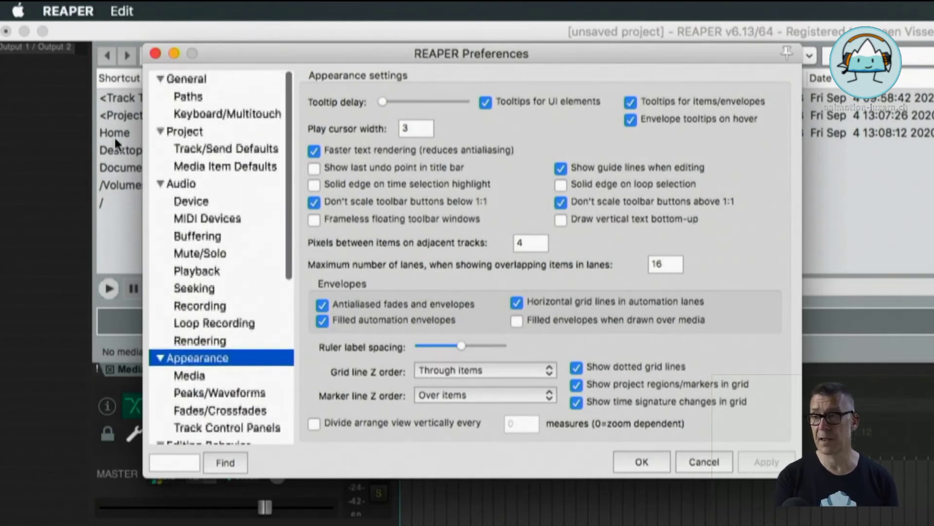
pyautogui.click(196, 80)
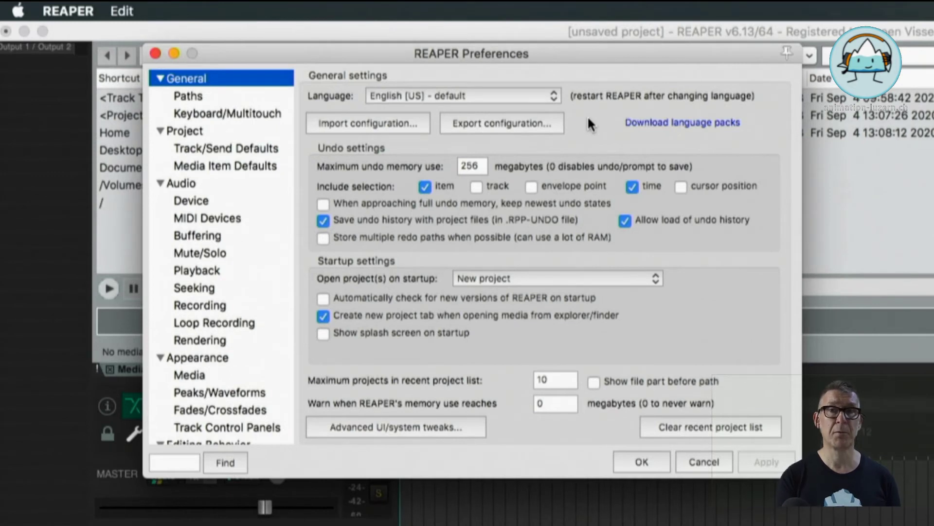
pyautogui.click(510, 126)
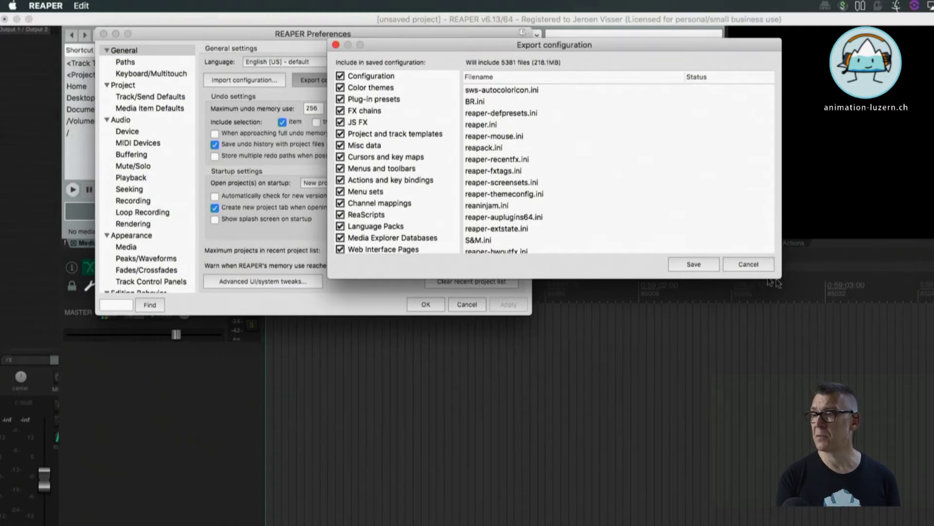
pyautogui.scroll(-3, 394, 185)
pyautogui.scroll(3, 396, 191)
pyautogui.scroll(-3, 394, 190)
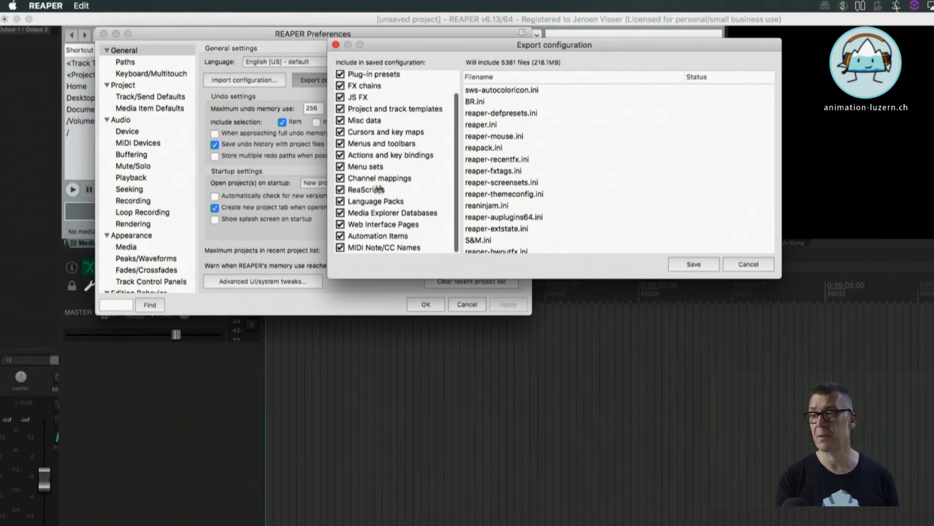
pyautogui.scroll(2, 360, 124)
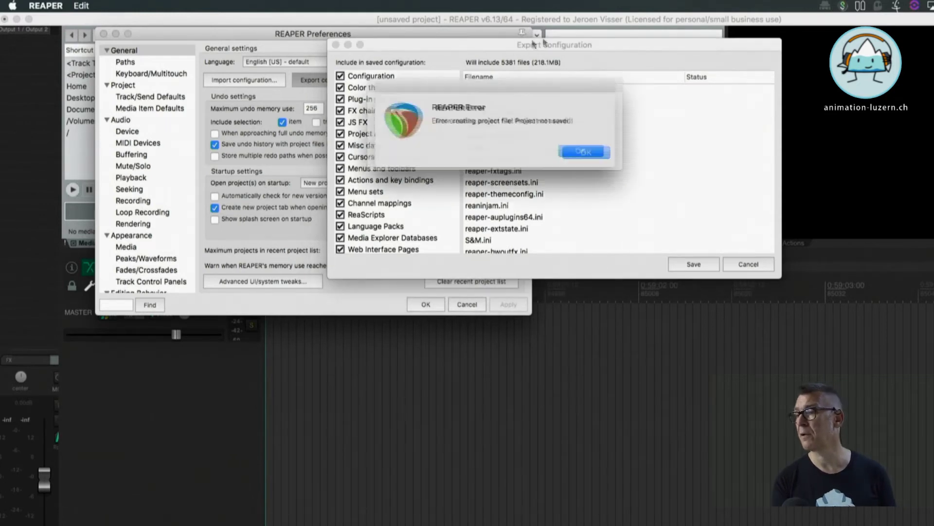
pyautogui.click(565, 156)
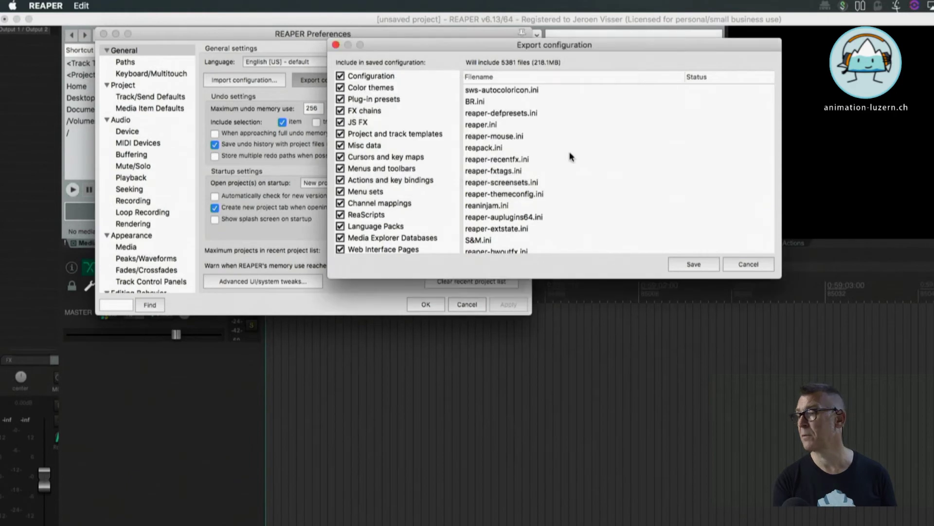
pyautogui.click(744, 265)
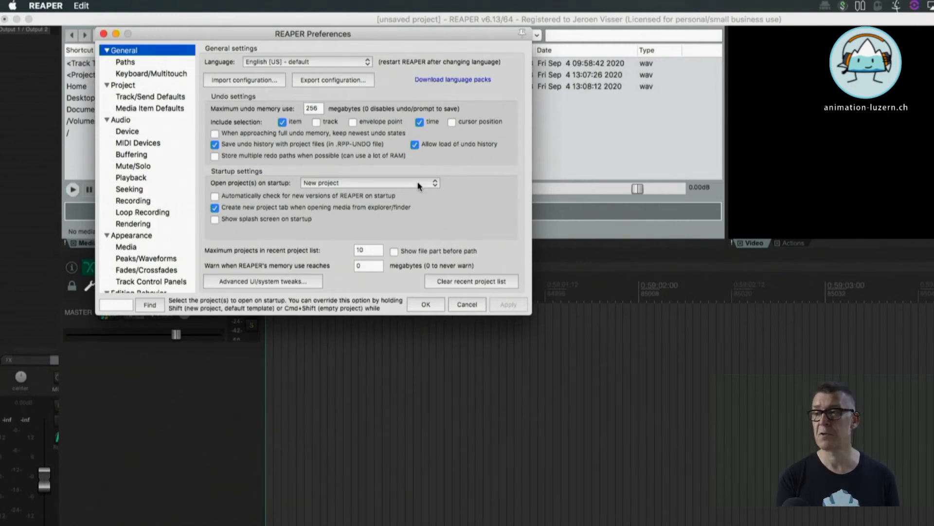
pyautogui.click(235, 78)
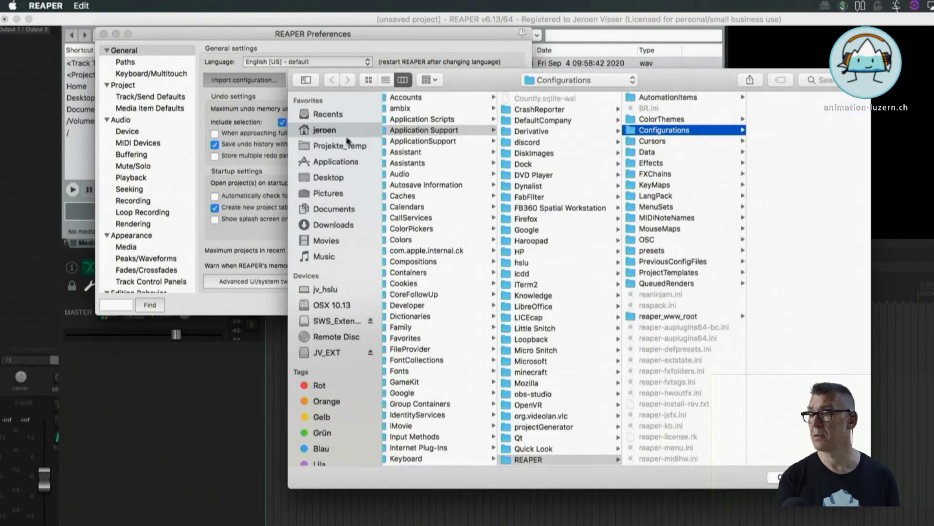
pyautogui.click(336, 211)
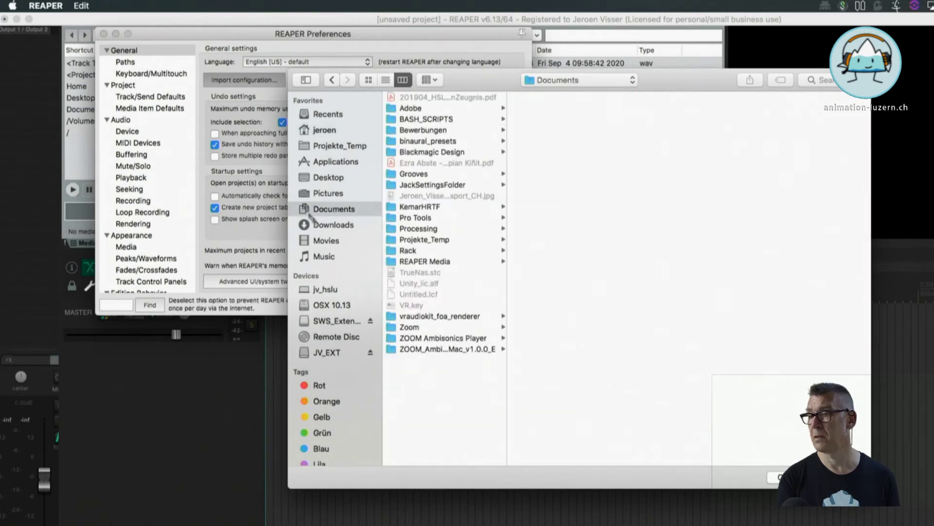
pyautogui.click(331, 224)
pyautogui.click(418, 371)
pyautogui.moveTo(508, 384); pyautogui.dragTo(573, 396)
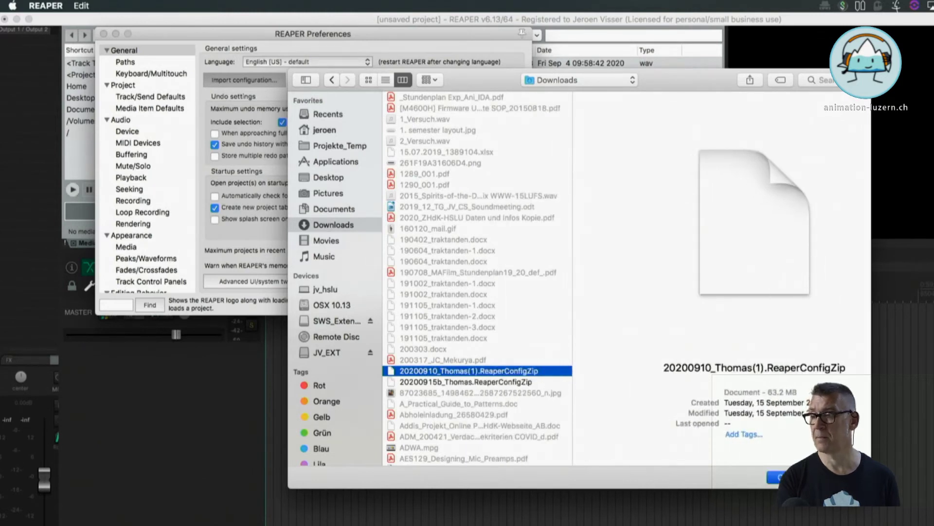
pyautogui.press('Return')
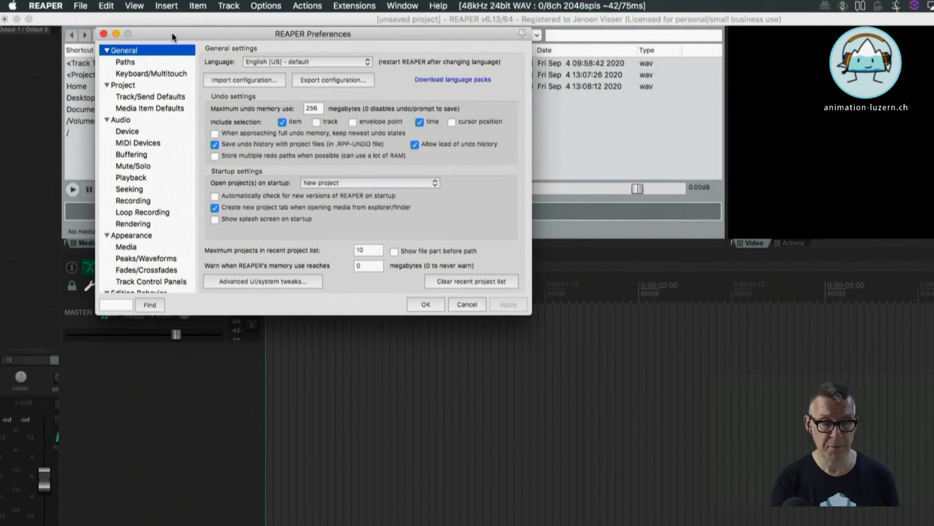
# Step: Close Preferences without changes and place the edit cursor at 0:59:00:04
pyautogui.click(457, 303)
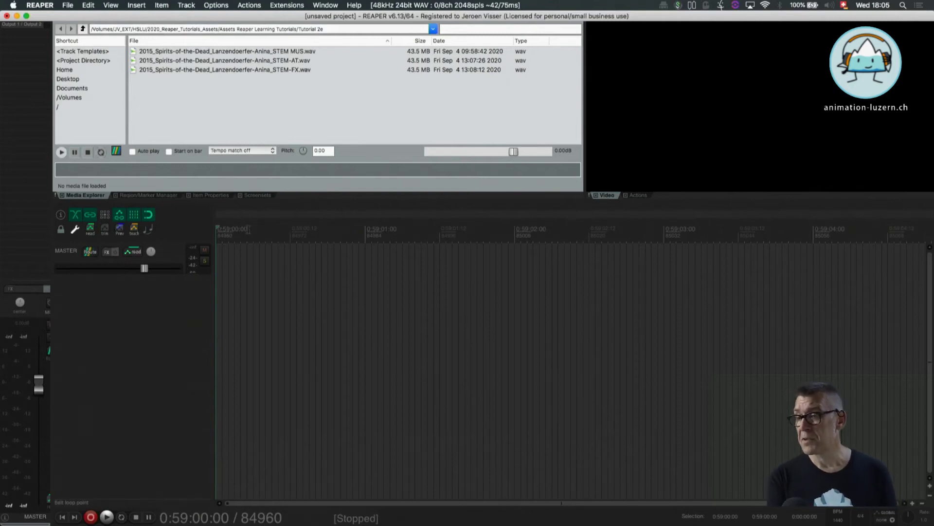
pyautogui.scroll(5, 247, 229)
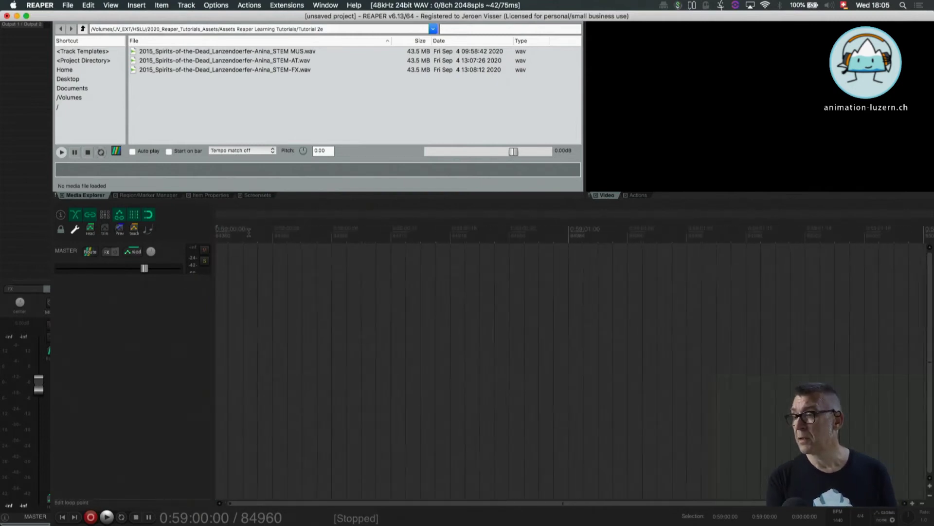
pyautogui.scroll(1, 249, 232)
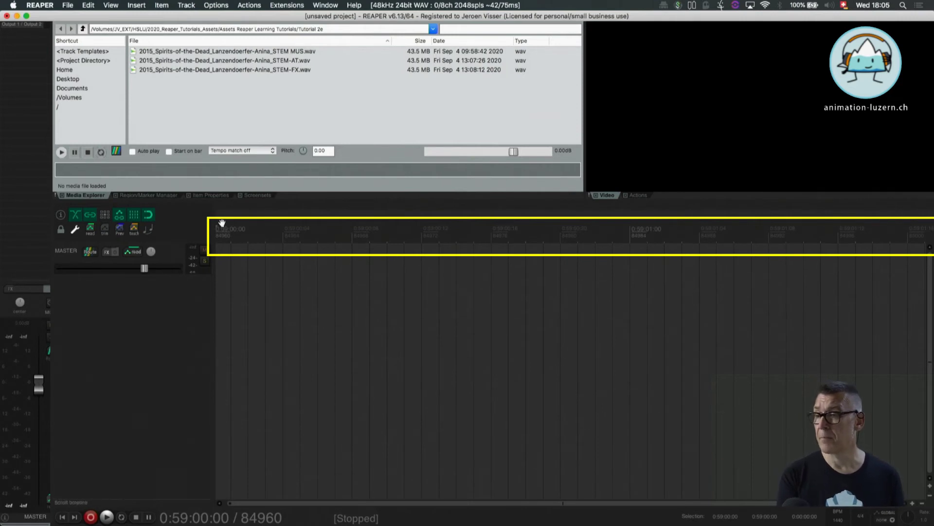
pyautogui.click(287, 228)
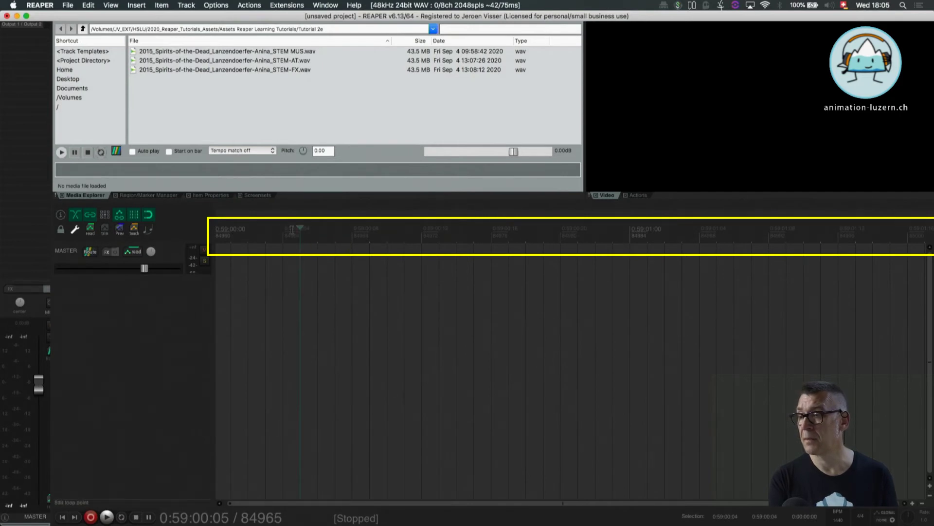
pyautogui.click(289, 228)
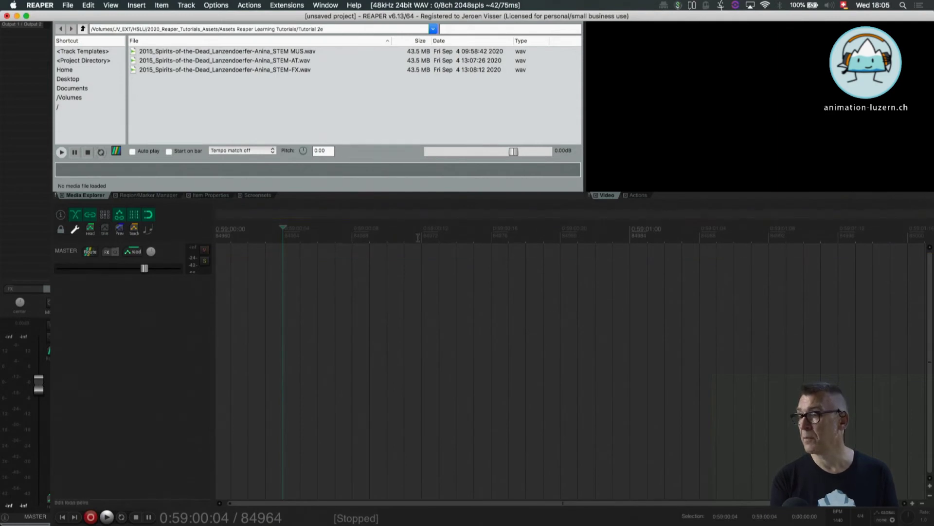
# Step: Zoom into the ruler, move the edit cursor to 0:59:00:11, then zoom back out
pyautogui.click(418, 237)
pyautogui.scroll(5, 418, 241)
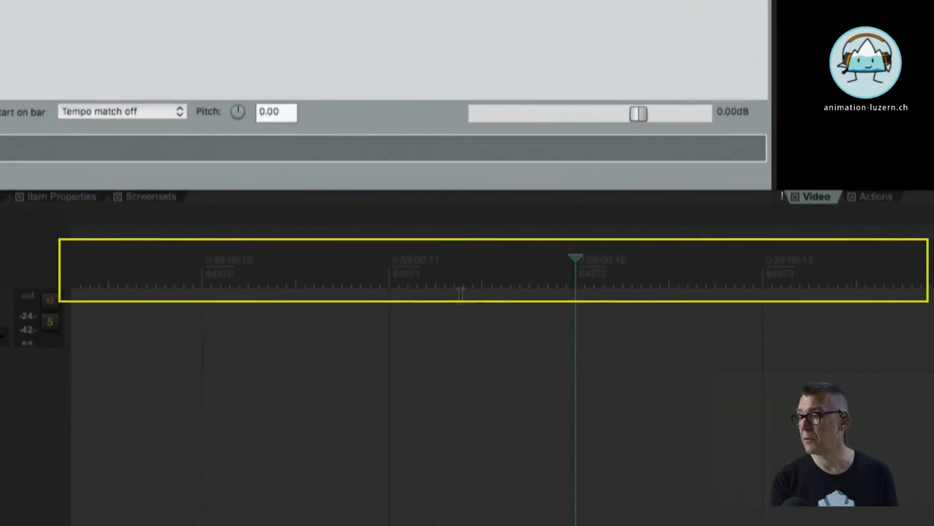
pyautogui.scroll(2, 460, 294)
pyautogui.scroll(3, 616, 275)
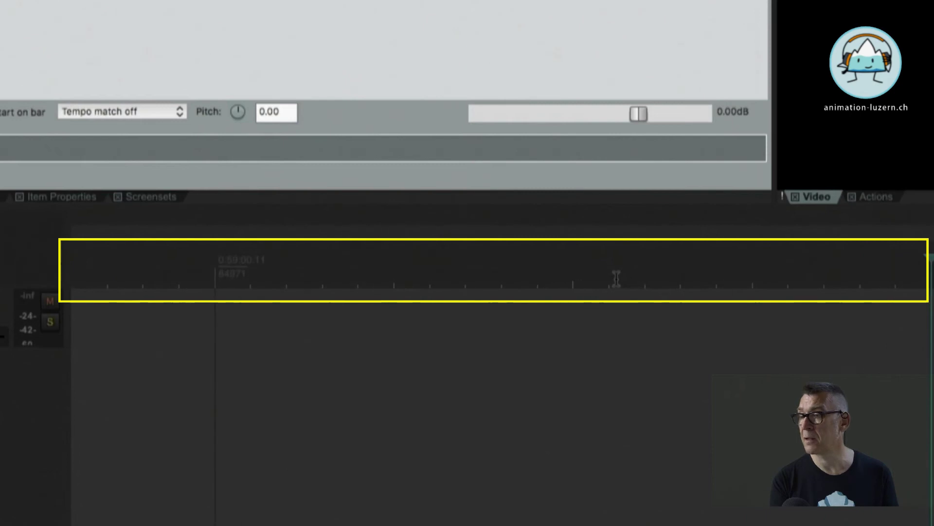
pyautogui.click(218, 286)
pyautogui.scroll(2, 219, 288)
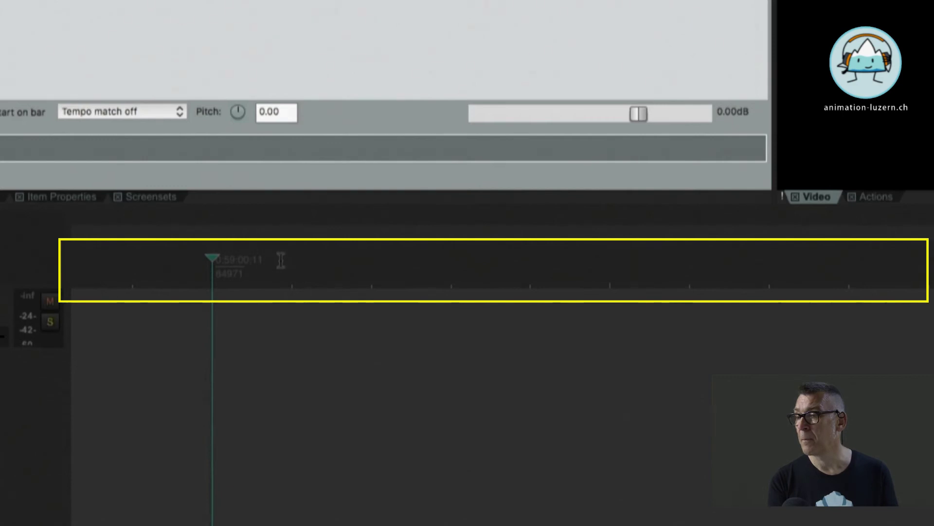
pyautogui.scroll(-4, 281, 260)
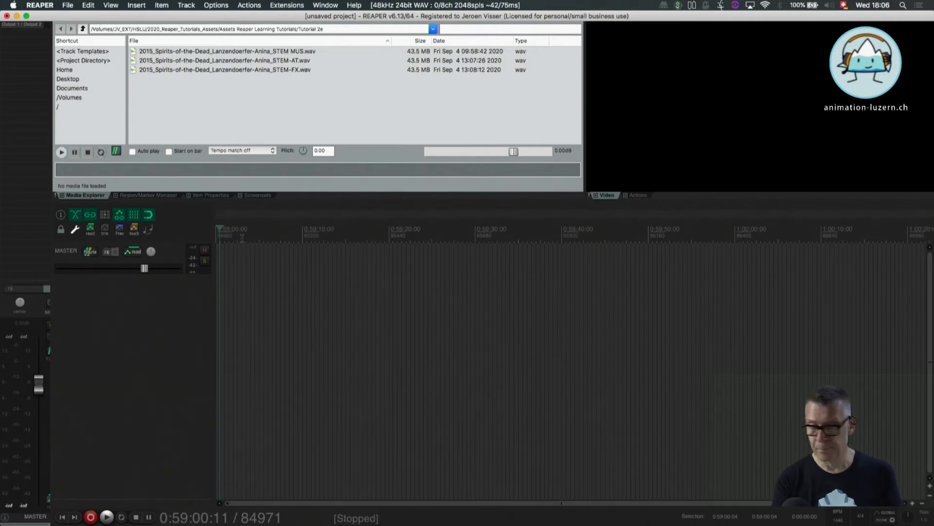
# Step: Move the edit cursor from 0:59:51:00 to exactly 1:00:00:00 after zooming the timeline out
pyautogui.scroll(-1, 242, 238)
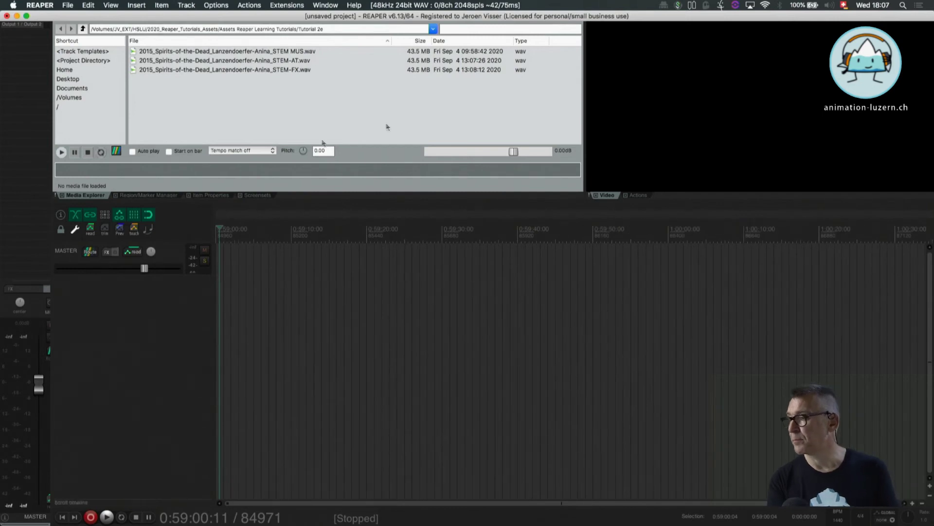
pyautogui.click(601, 237)
pyautogui.scroll(-1, 601, 238)
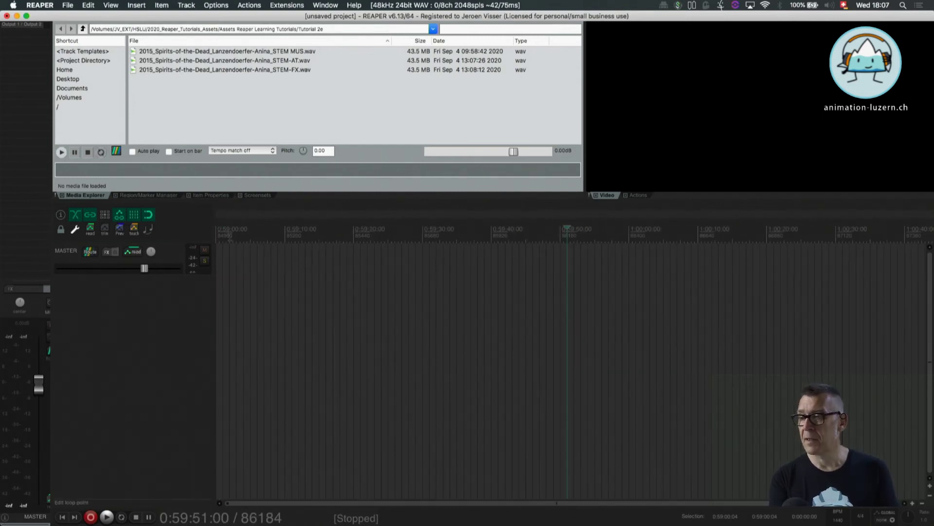
pyautogui.scroll(-2, 229, 236)
pyautogui.scroll(-2, 229, 236)
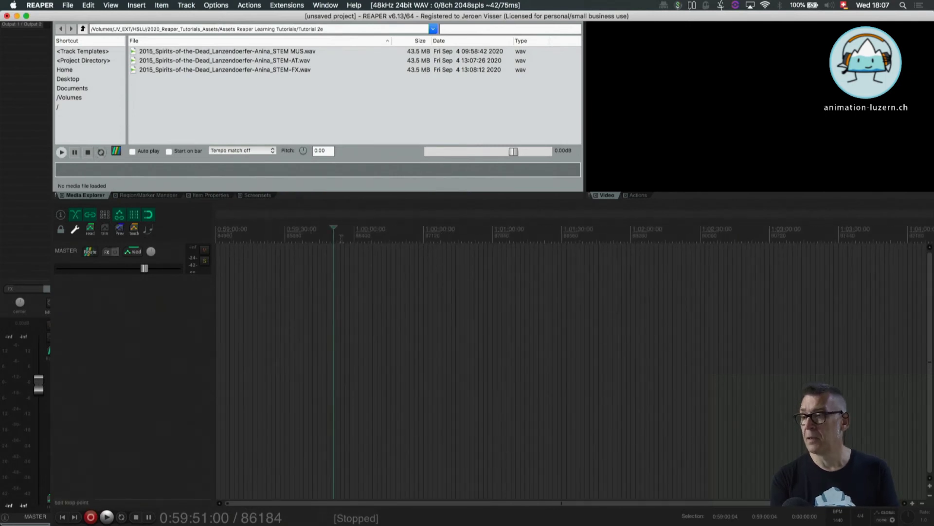
pyautogui.click(355, 237)
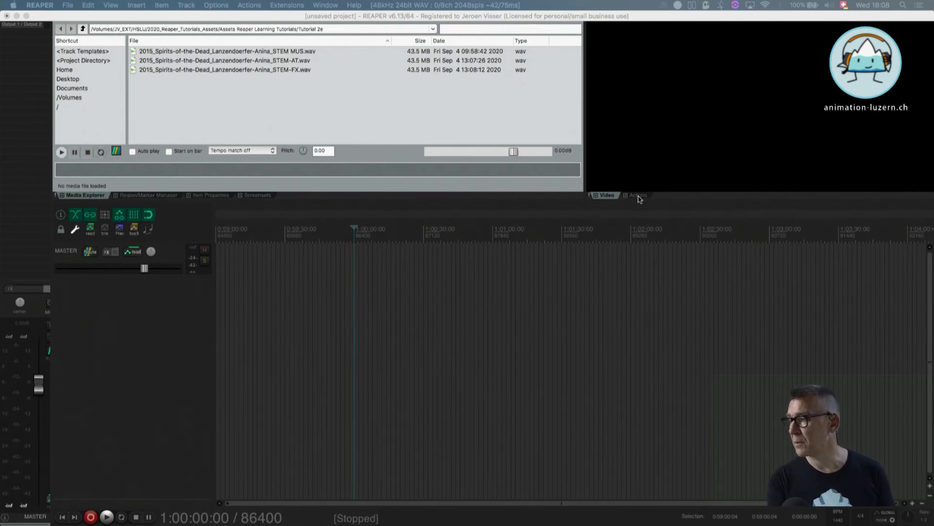
# Step: Bring up the Actions list in the right docker and scroll through its commands
pyautogui.click(638, 196)
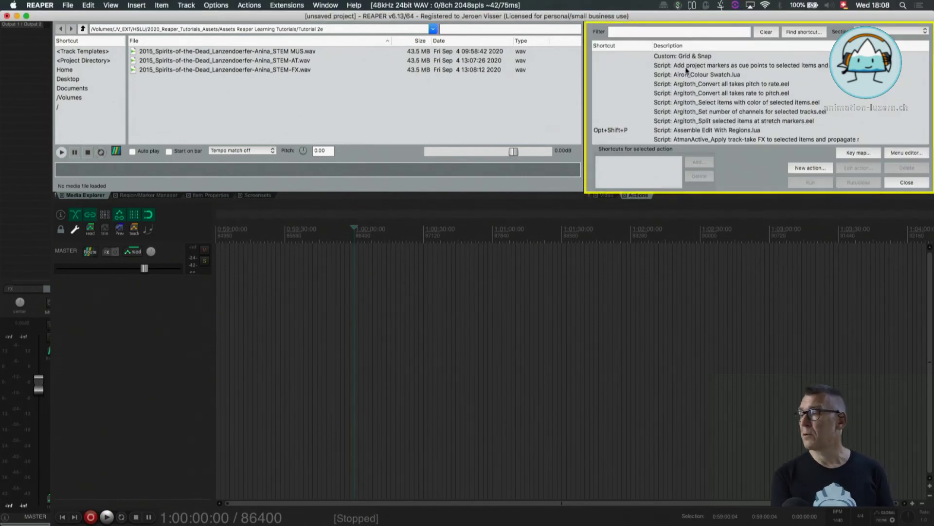
pyautogui.scroll(1, 684, 78)
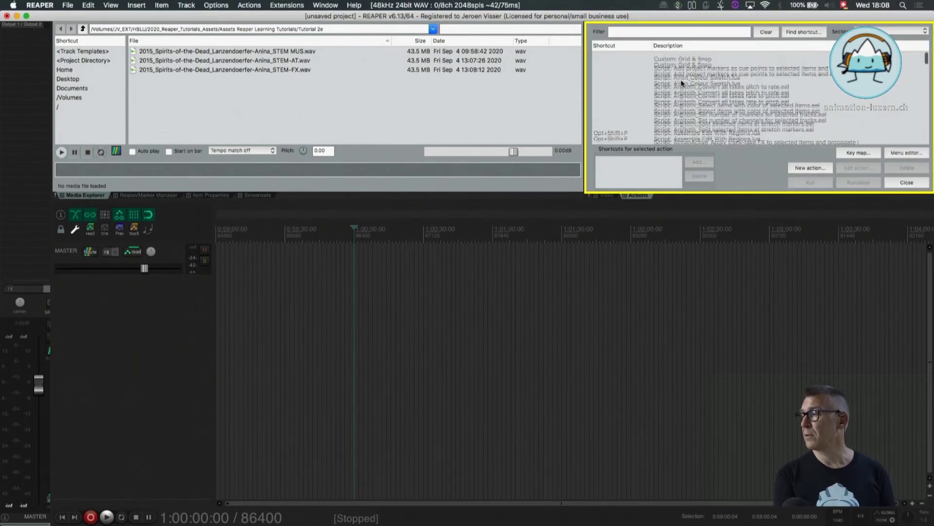
pyautogui.scroll(-1, 682, 84)
pyautogui.scroll(-10, 682, 77)
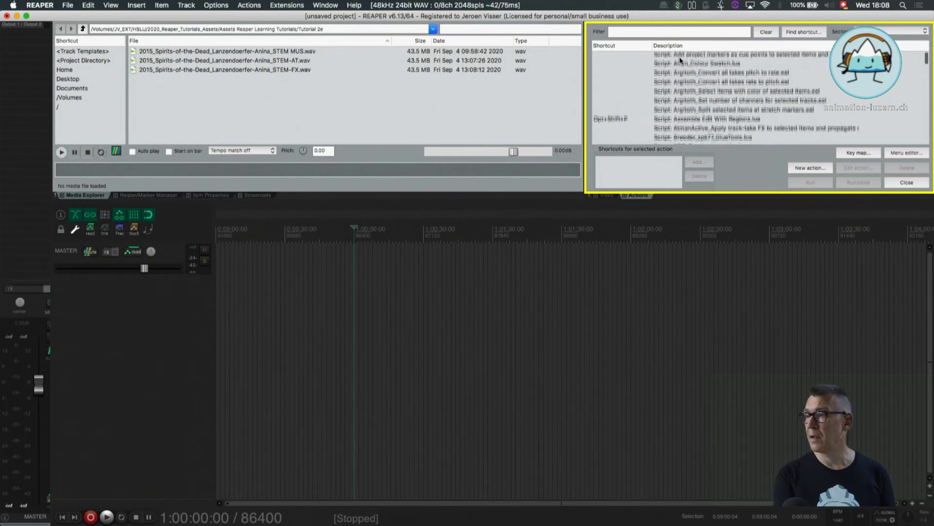
pyautogui.scroll(10, 679, 57)
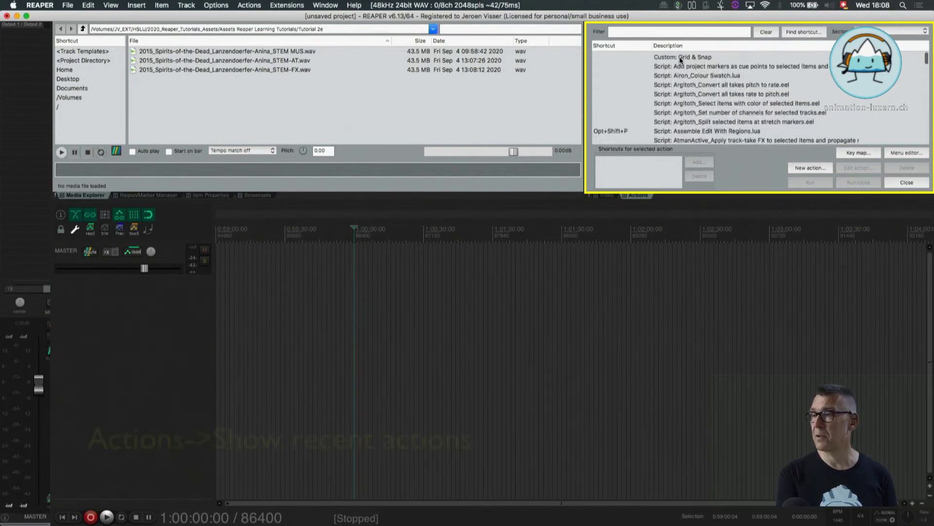
# Step: Toggle Show recent actions from the Actions menu and dismiss the project-save error
pyautogui.click(251, 6)
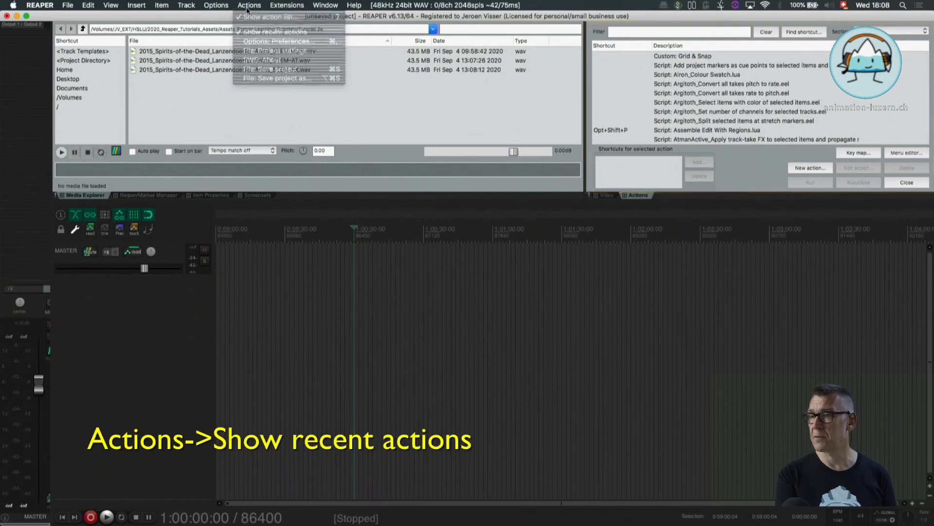
pyautogui.click(265, 32)
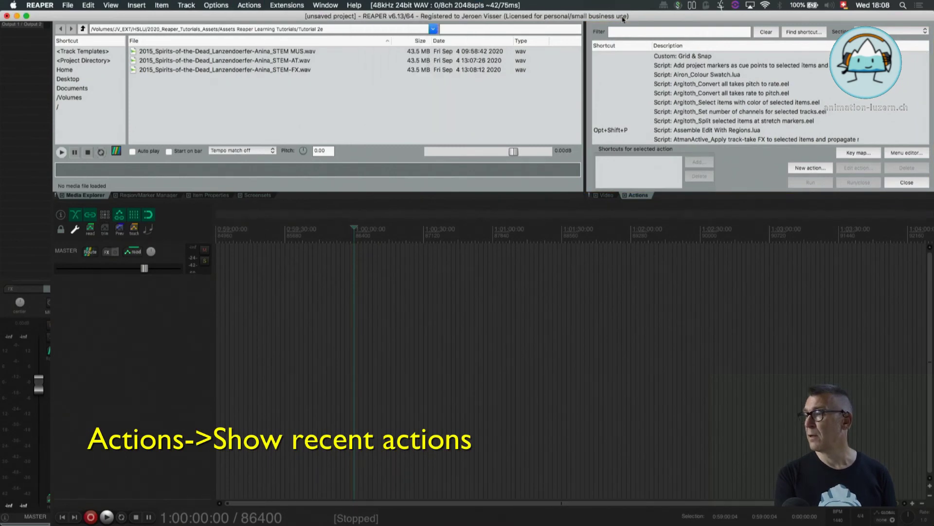
pyautogui.click(242, 4)
pyautogui.click(242, 4)
pyautogui.click(242, 4)
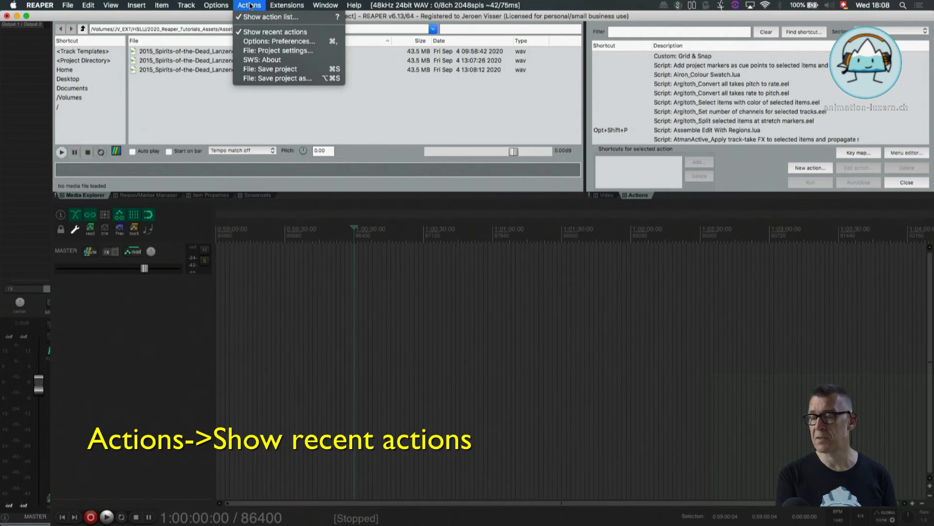
pyautogui.click(251, 5)
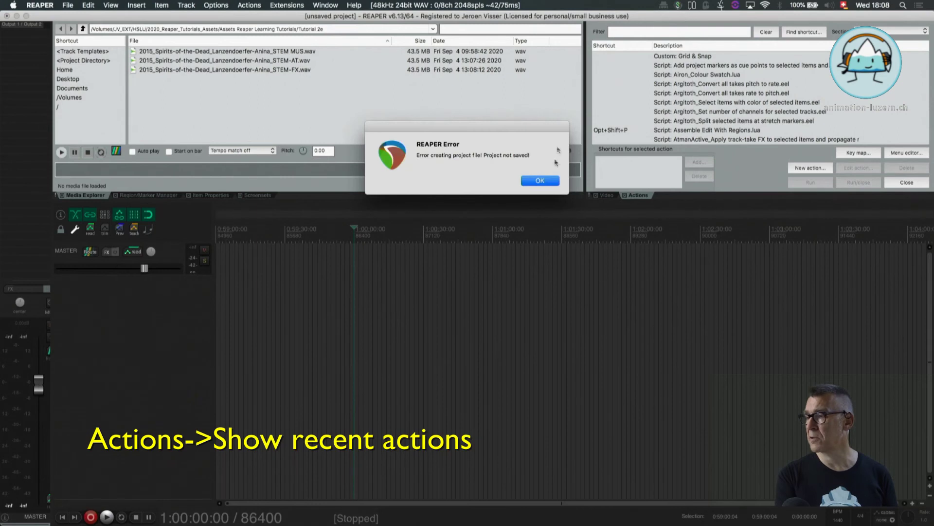
pyautogui.click(544, 180)
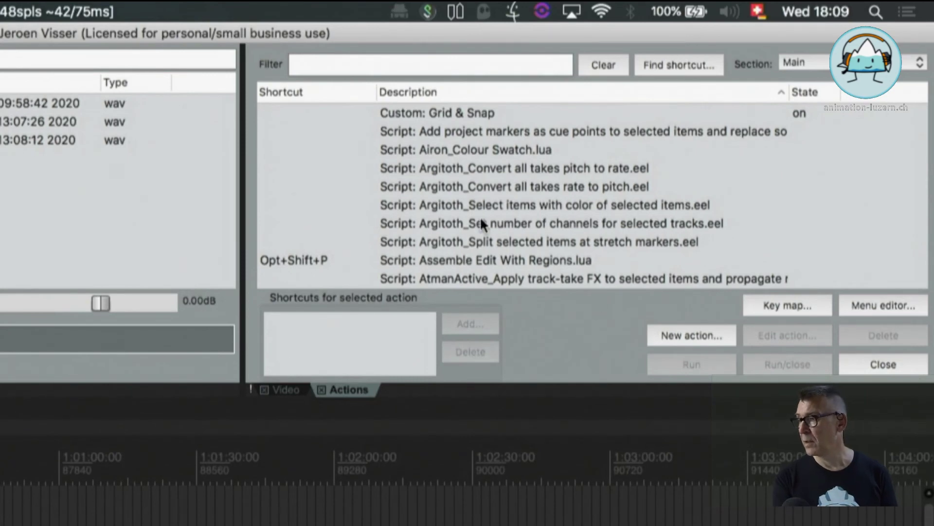
# Step: Scroll to the Time selection actions and review shortcuts like Shift+Left, Shift+Right and Cmd+Opt+T
pyautogui.scroll(-15, 480, 221)
pyautogui.scroll(-20, 481, 221)
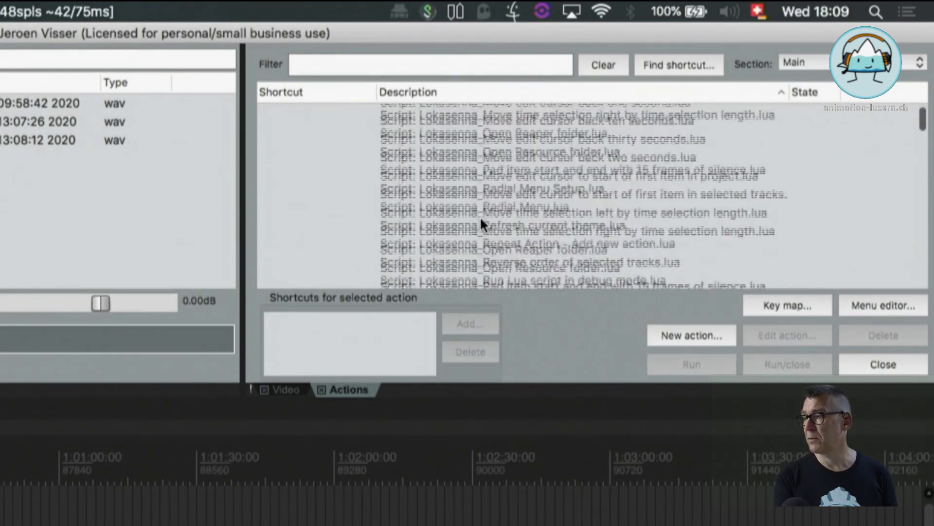
pyautogui.scroll(-15, 481, 221)
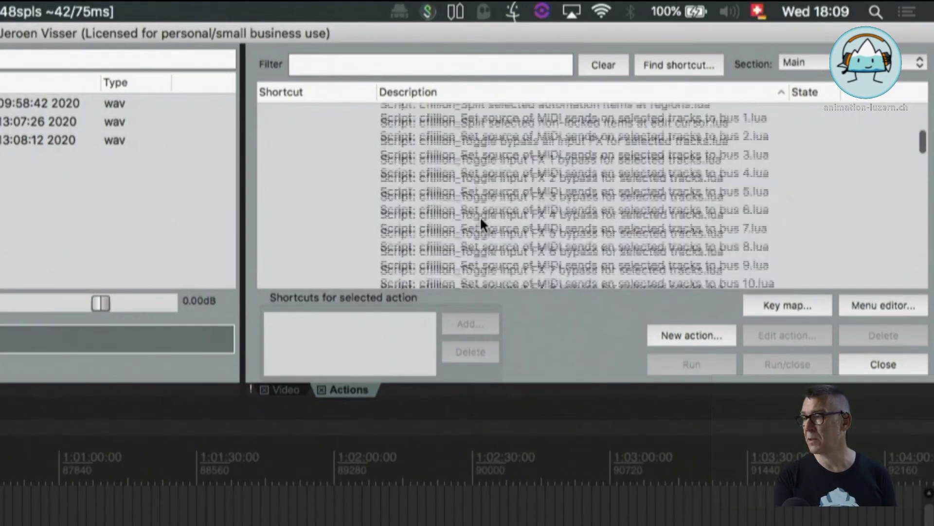
pyautogui.scroll(20, 481, 224)
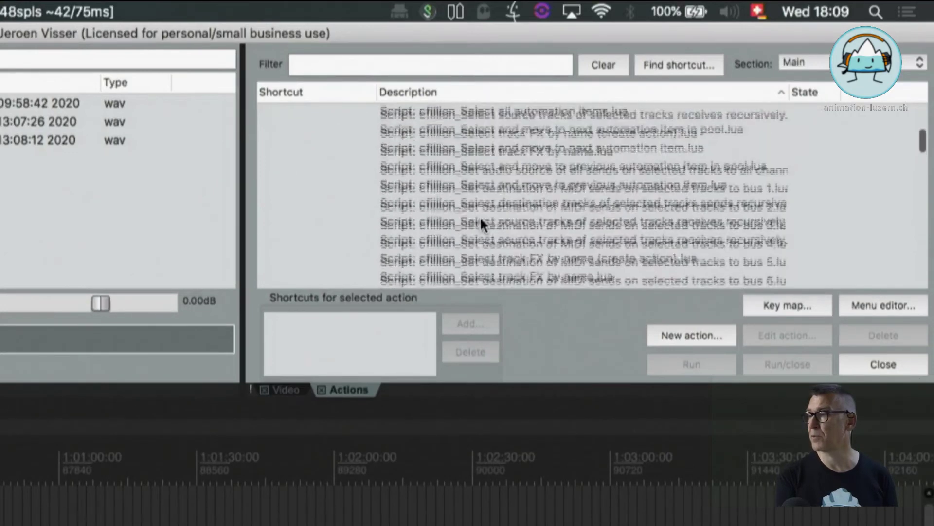
pyautogui.scroll(-15, 481, 225)
pyautogui.scroll(-20, 480, 221)
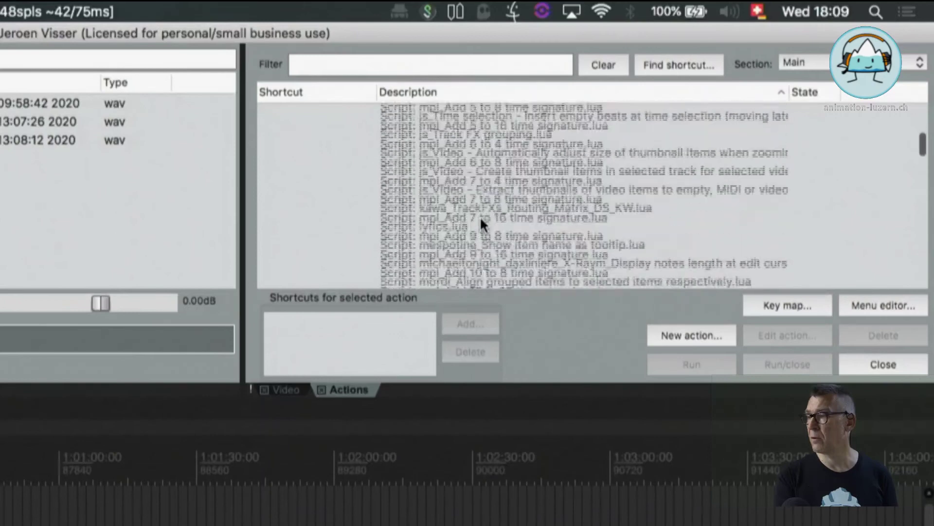
pyautogui.scroll(-20, 481, 222)
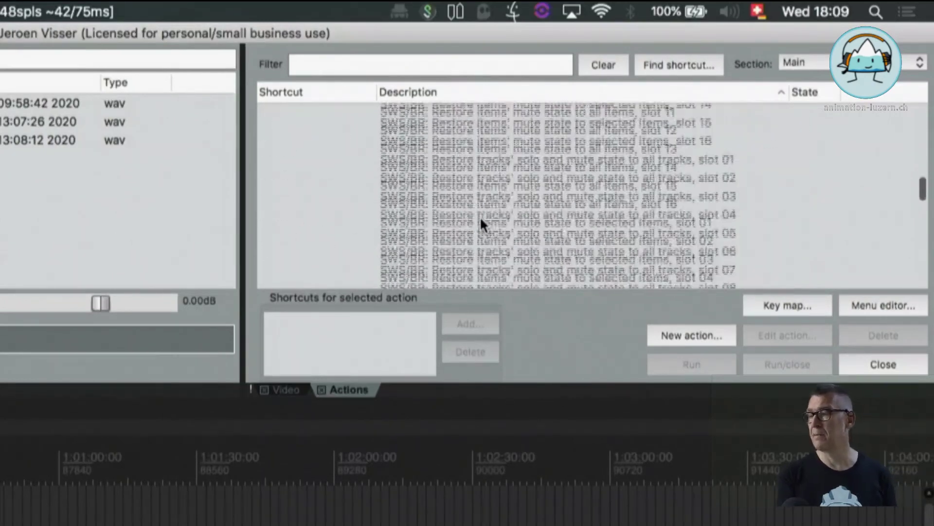
pyautogui.scroll(-20, 481, 223)
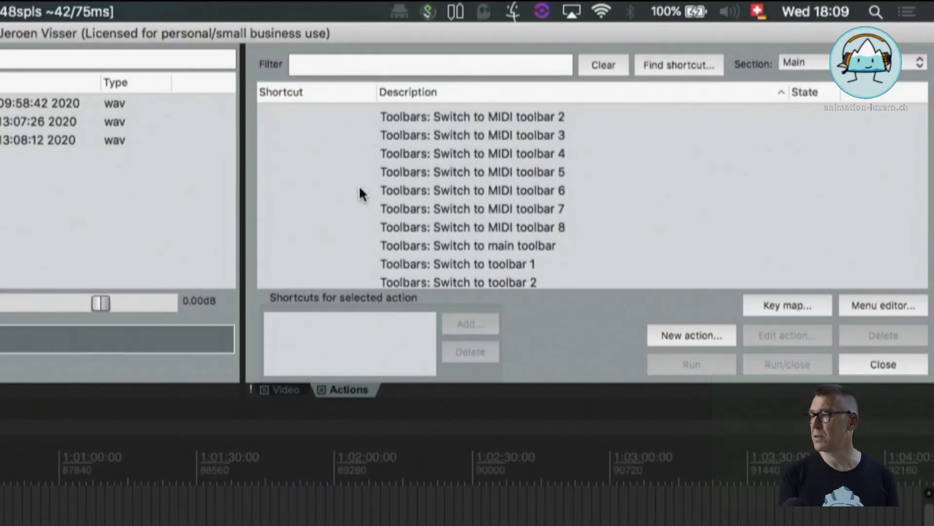
pyautogui.scroll(15, 360, 192)
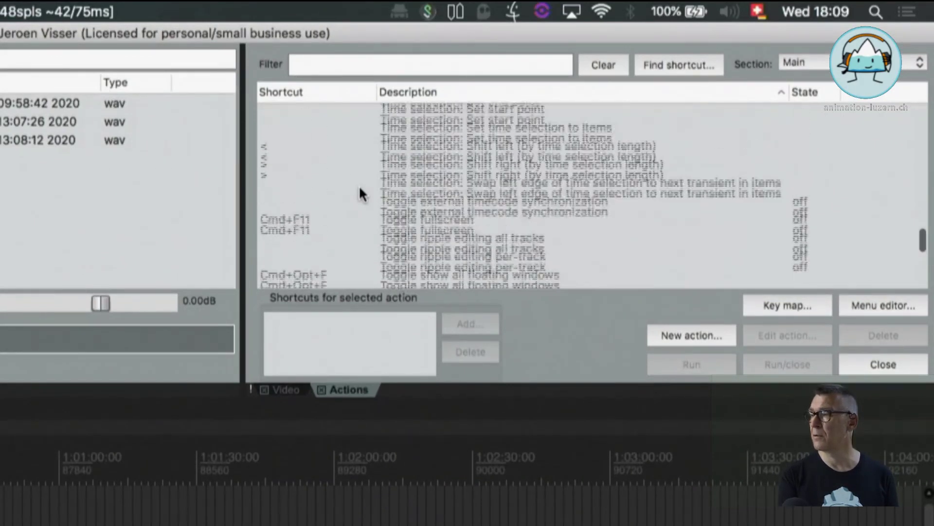
pyautogui.scroll(10, 360, 192)
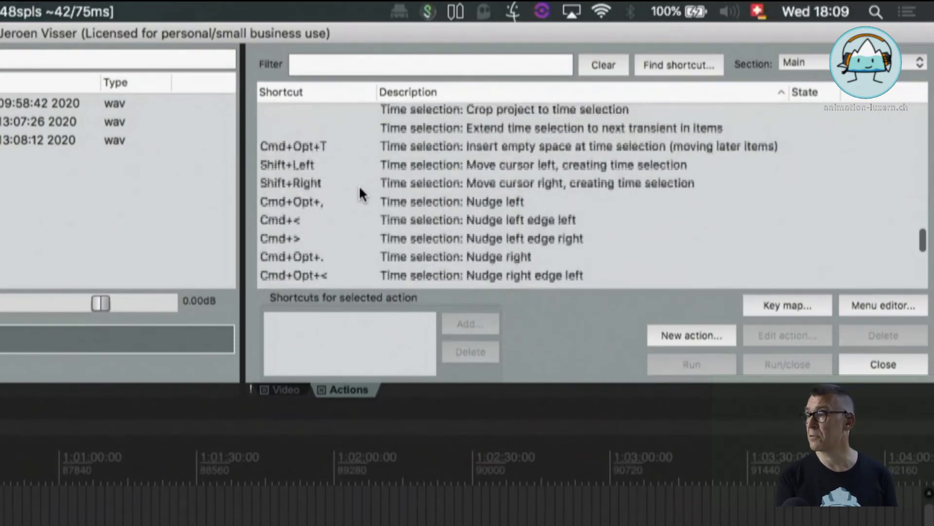
pyautogui.scroll(2, 360, 194)
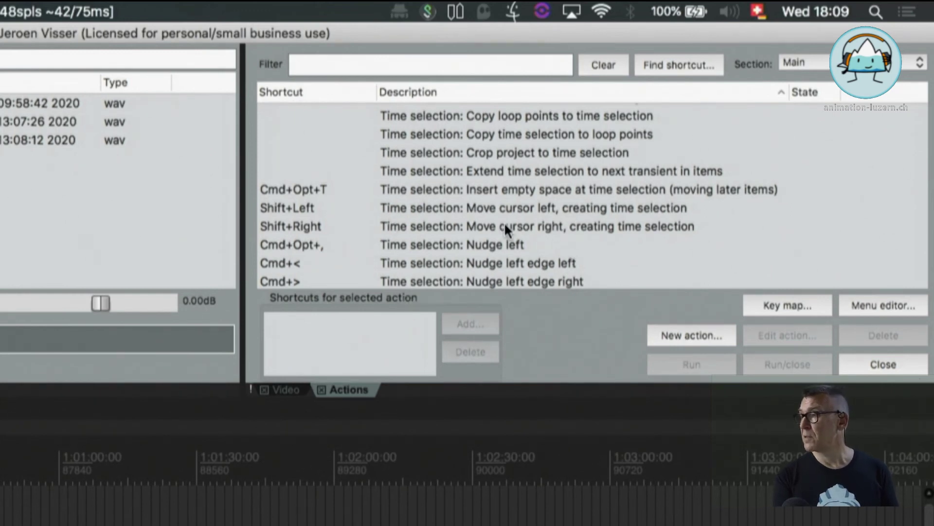
pyautogui.scroll(-3, 505, 226)
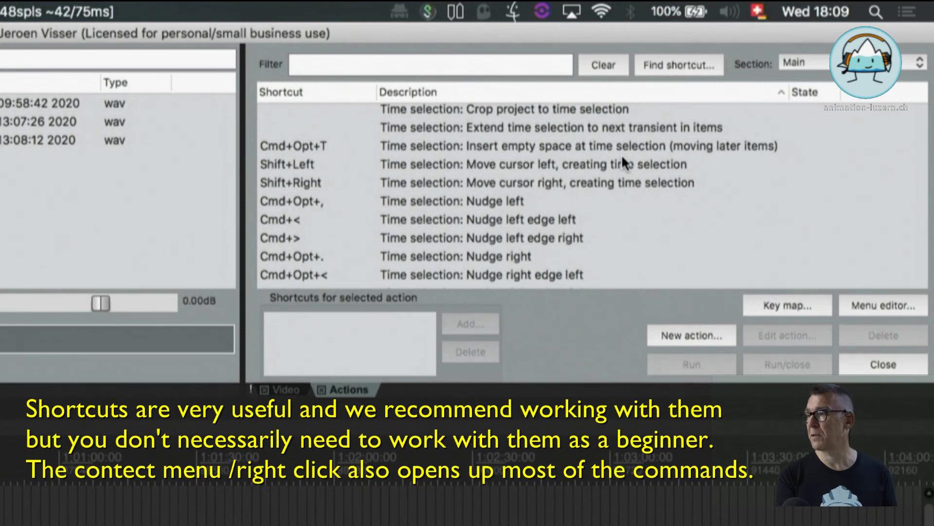
# Step: Select 'Insert empty space at time selection' (Cmd+Opt+T) and bring up the Key map import/export options
pyautogui.click(468, 145)
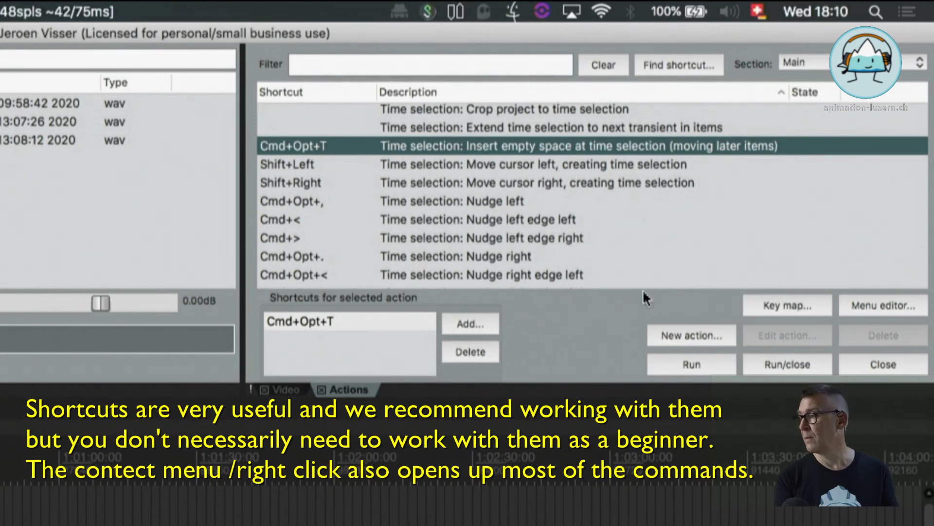
pyautogui.click(580, 350)
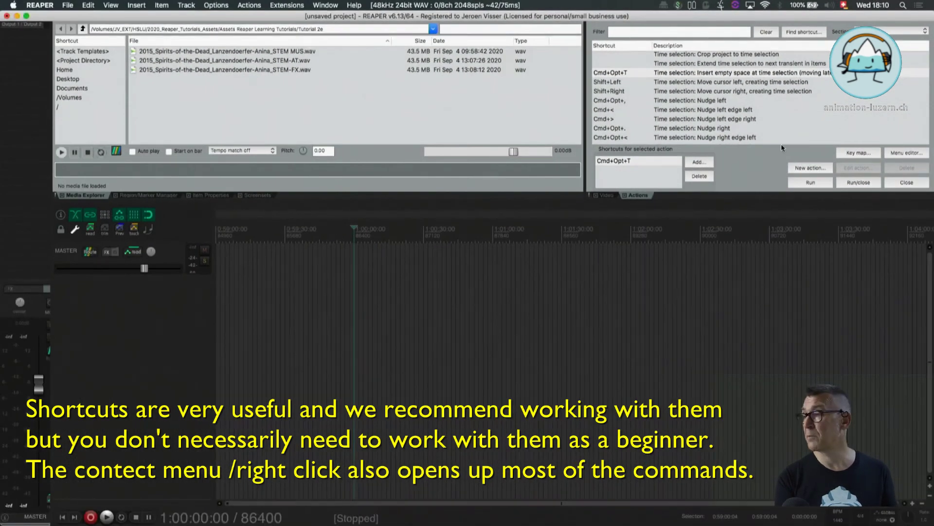
pyautogui.click(863, 153)
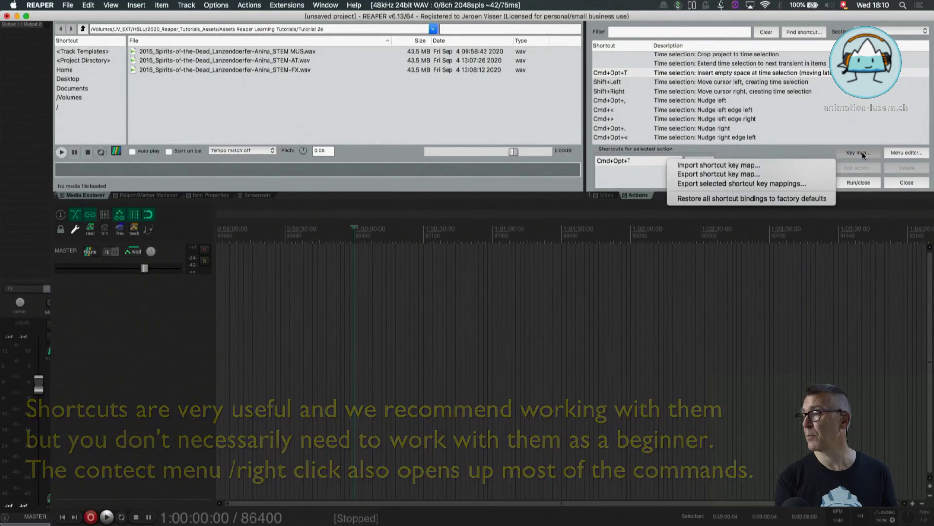
# Step: Browse the KeyMaps folder, preview two .ReaperKeyMap files, and cancel without importing
pyautogui.click(729, 166)
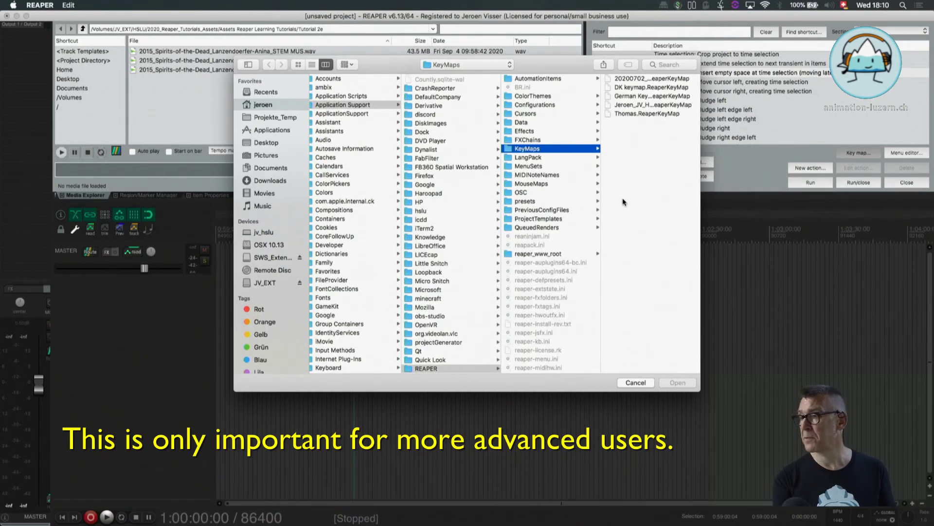
pyautogui.moveTo(602, 145); pyautogui.dragTo(584, 145)
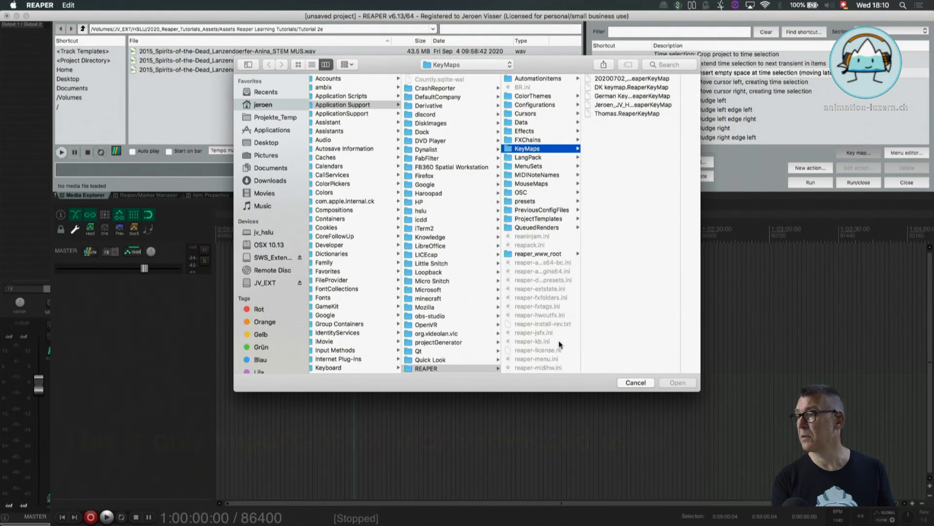
pyautogui.click(612, 107)
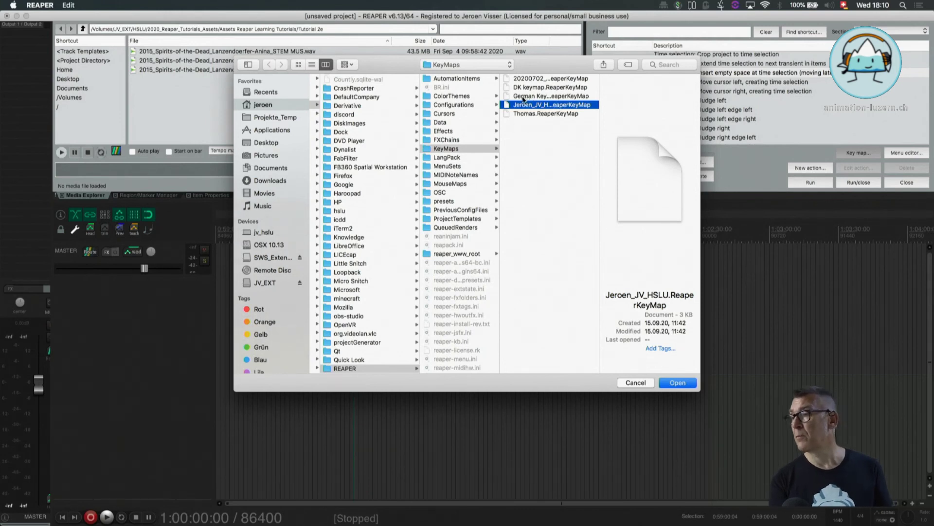
pyautogui.click(526, 116)
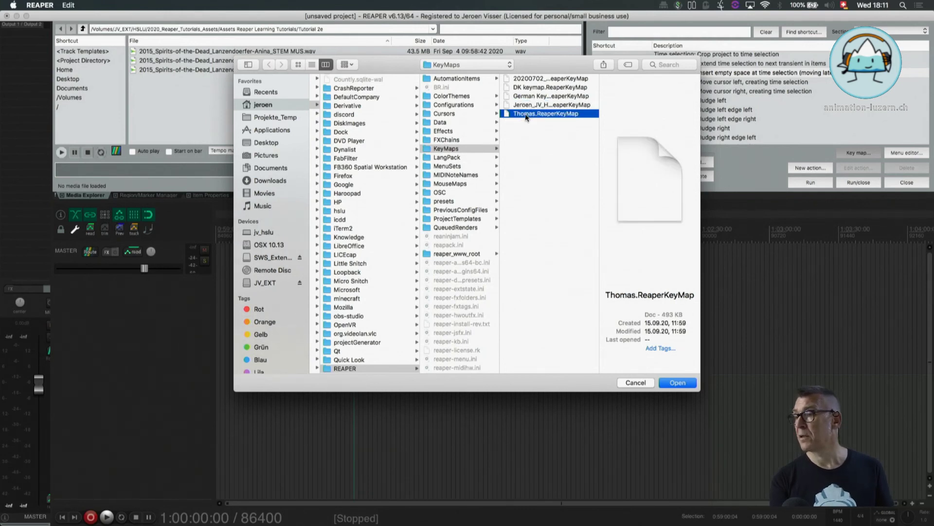
pyautogui.click(636, 383)
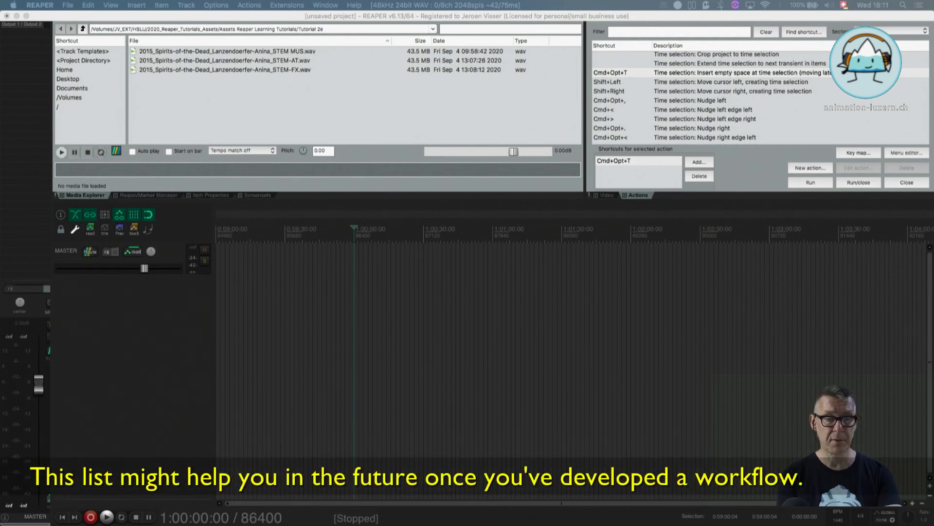
# Step: Open the NEW Shortcuts Reaper spreadsheet from the top level of My Drive in Firefox
pyautogui.press('super+Tab')
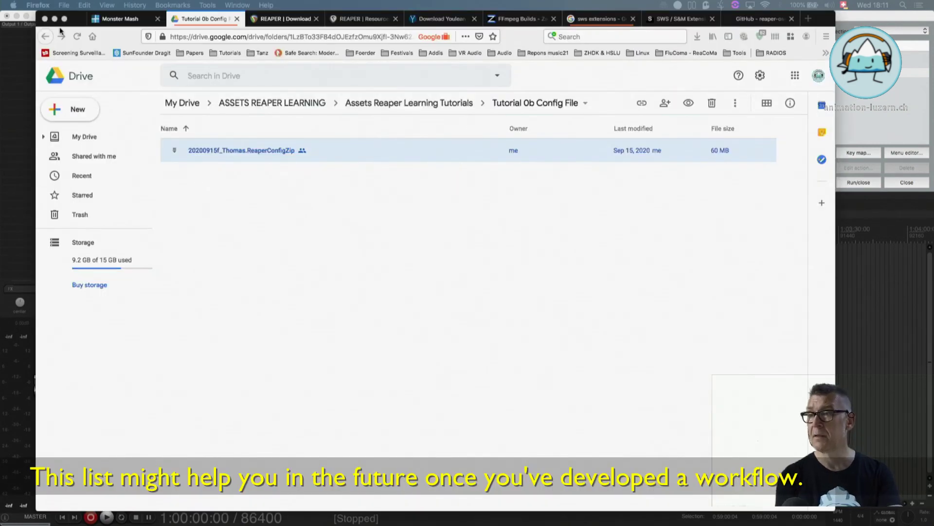
pyautogui.click(179, 104)
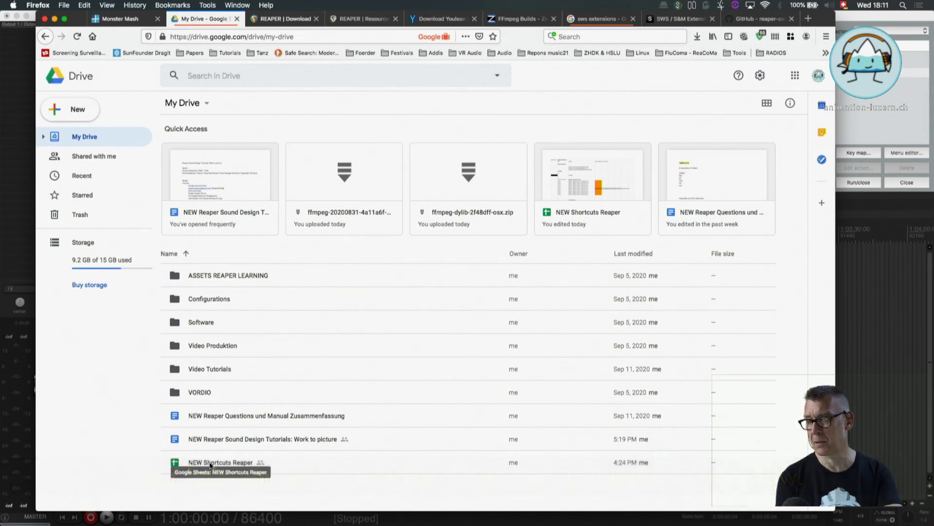
pyautogui.doubleClick(210, 463)
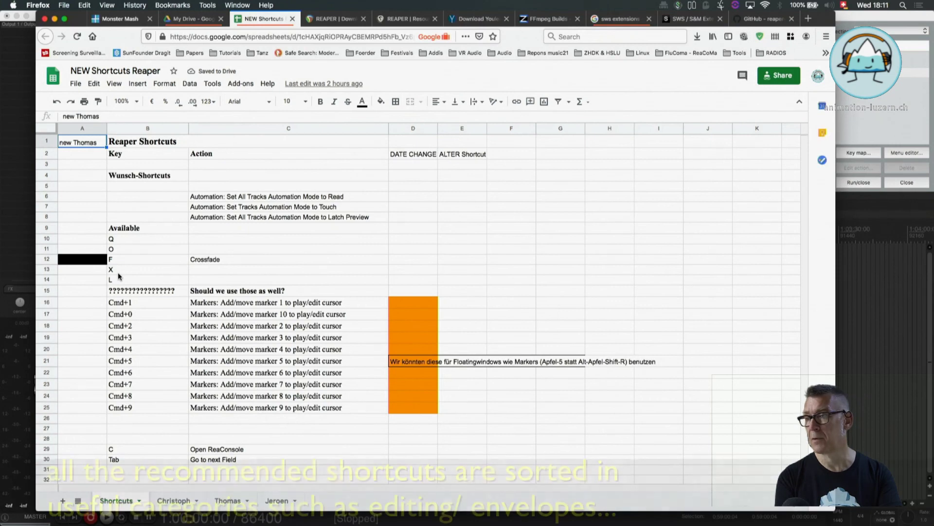
pyautogui.scroll(-1, 117, 274)
pyautogui.scroll(-2, 117, 277)
pyautogui.scroll(-2, 119, 276)
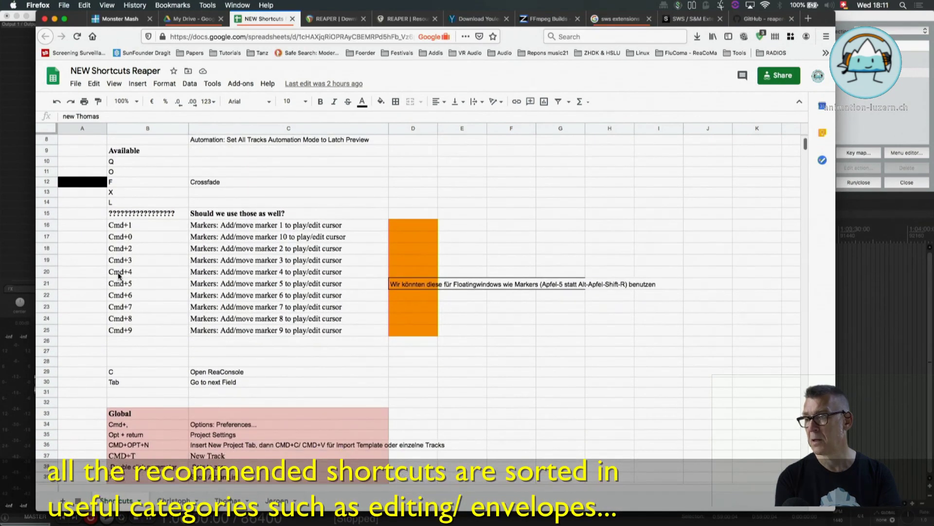
pyautogui.scroll(-20, 119, 276)
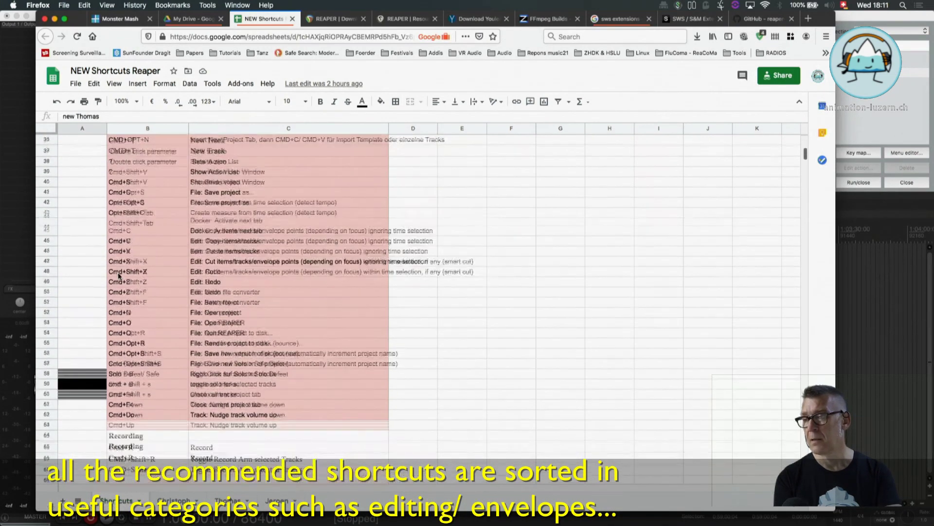
pyautogui.scroll(-4, 119, 275)
pyautogui.scroll(-10, 118, 276)
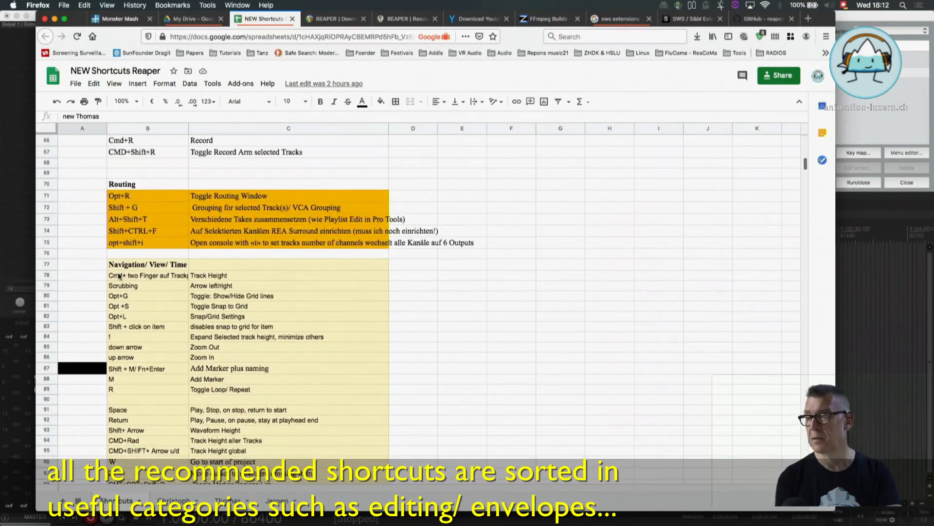
pyautogui.scroll(-2, 118, 276)
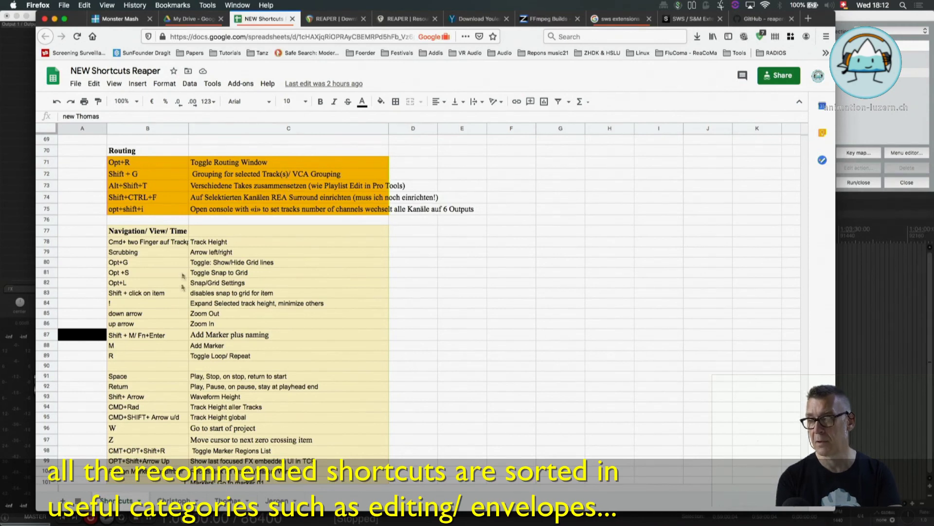
pyautogui.scroll(-2, 182, 309)
pyautogui.scroll(-8, 181, 307)
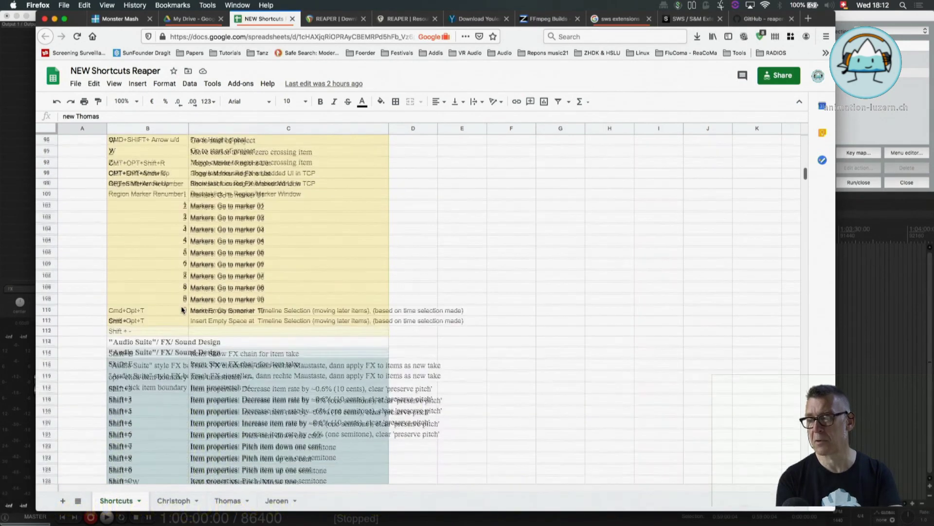
pyautogui.scroll(-4, 181, 305)
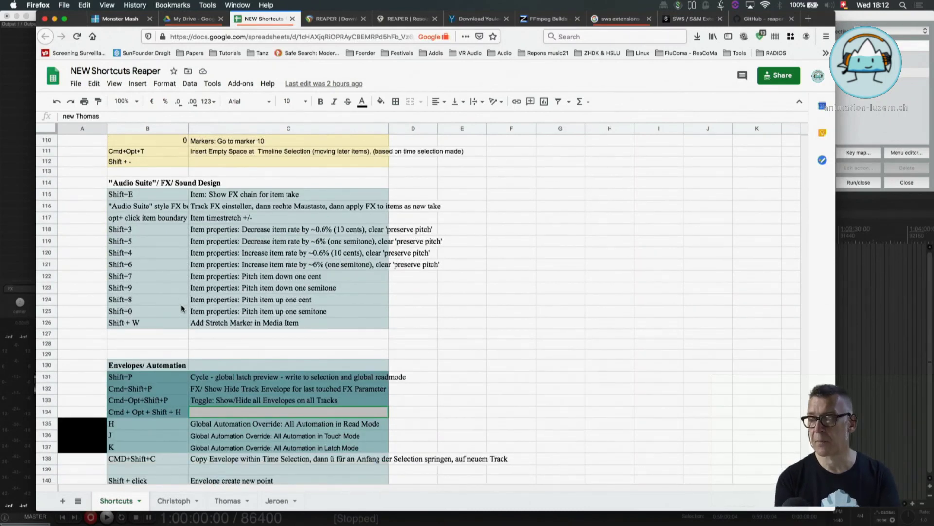
pyautogui.scroll(-3, 182, 306)
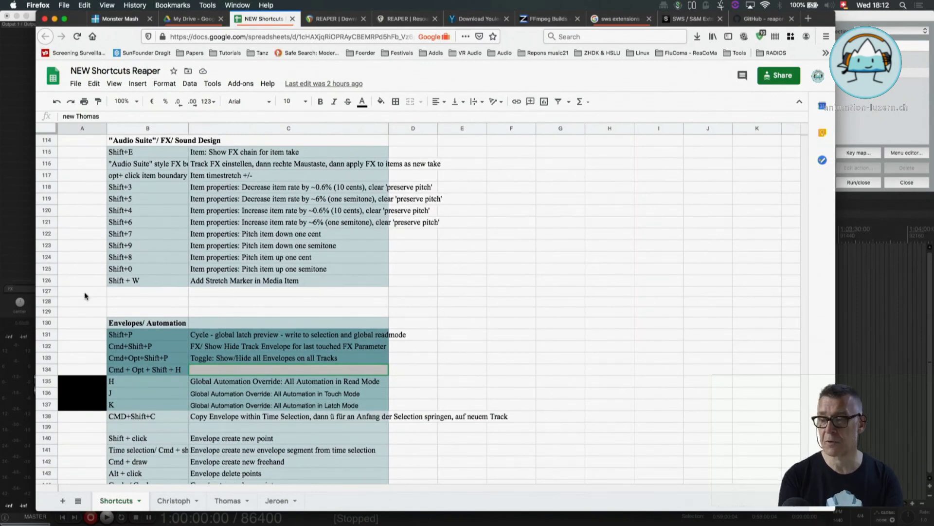
pyautogui.scroll(-4, 84, 294)
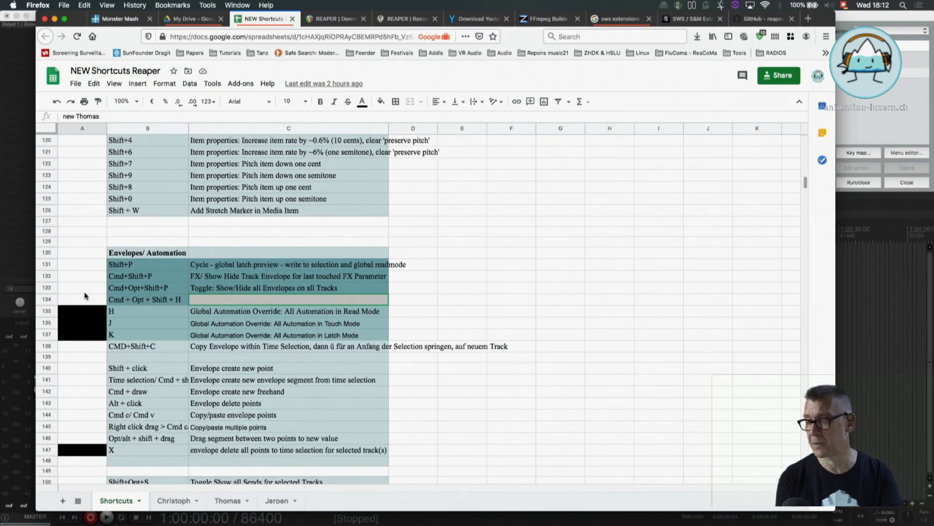
pyautogui.scroll(-4, 84, 295)
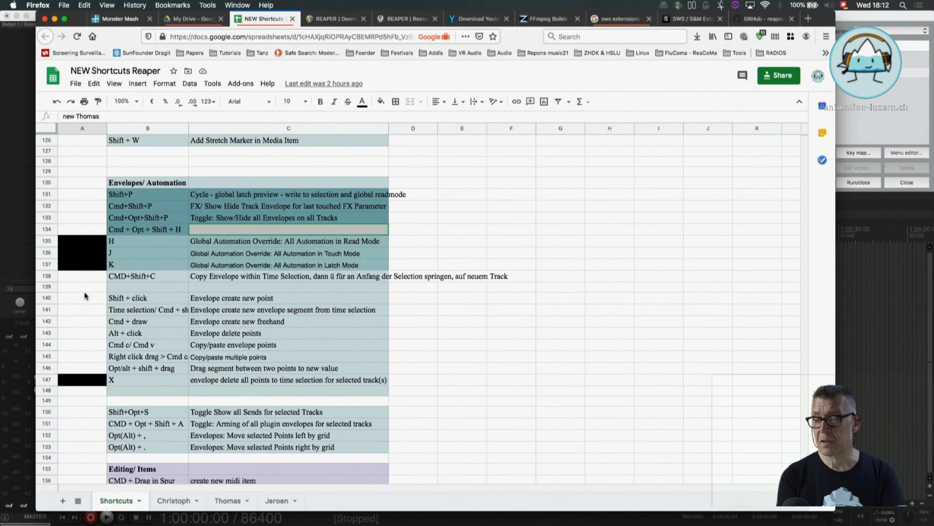
pyautogui.scroll(-2, 84, 291)
pyautogui.scroll(-1, 78, 307)
pyautogui.scroll(-10, 79, 309)
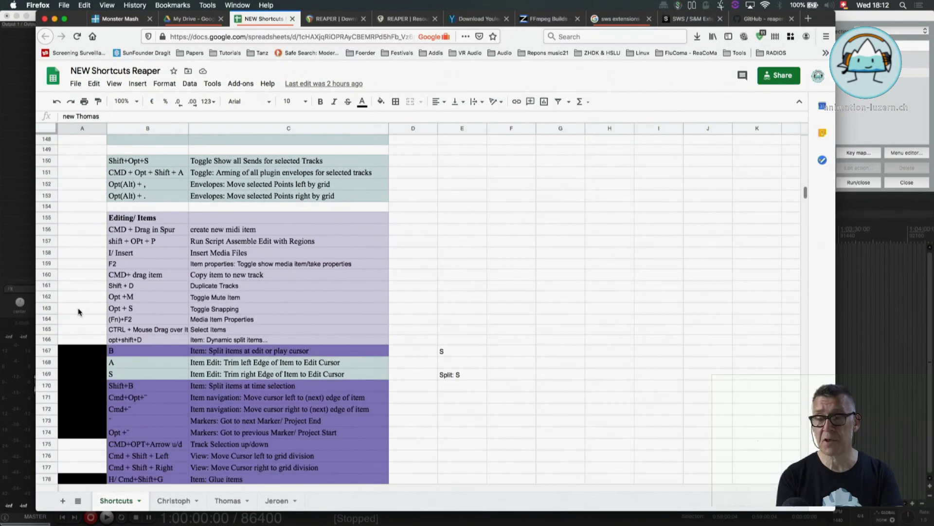